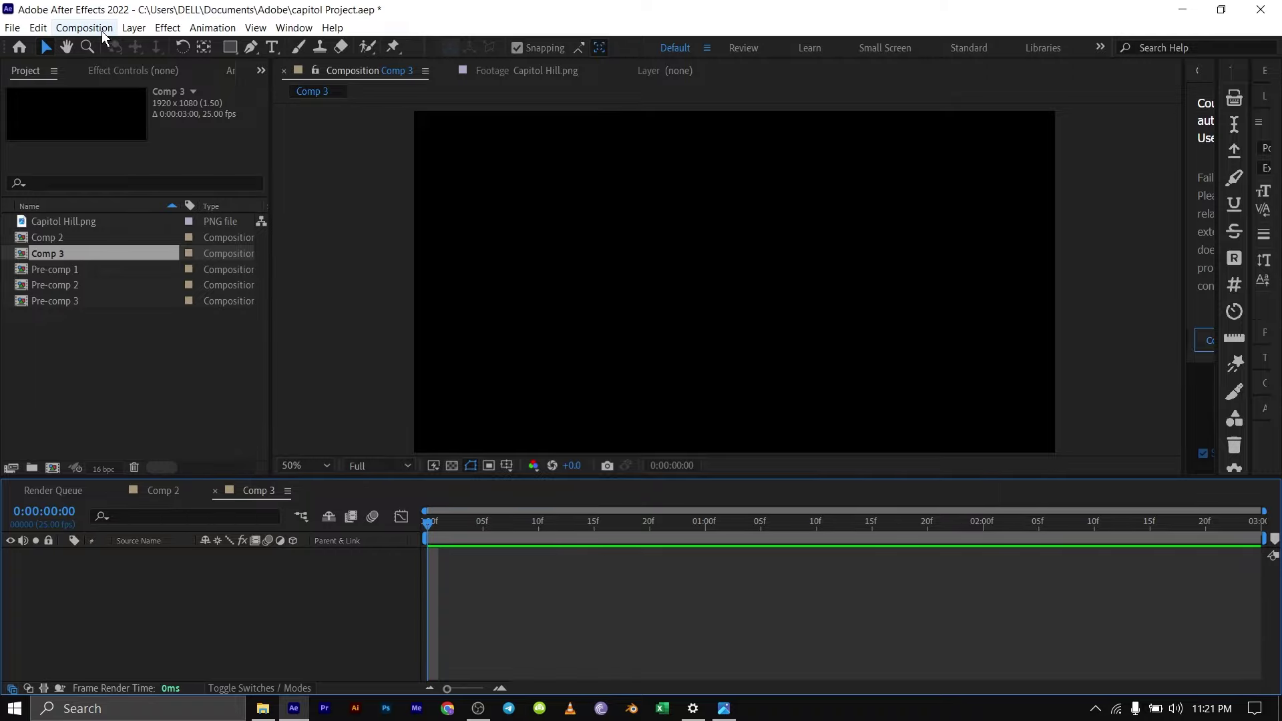
# Review the composition settings, including frame size, frame rate and duration.
pyautogui.click(84, 28)
pyautogui.click(127, 66)
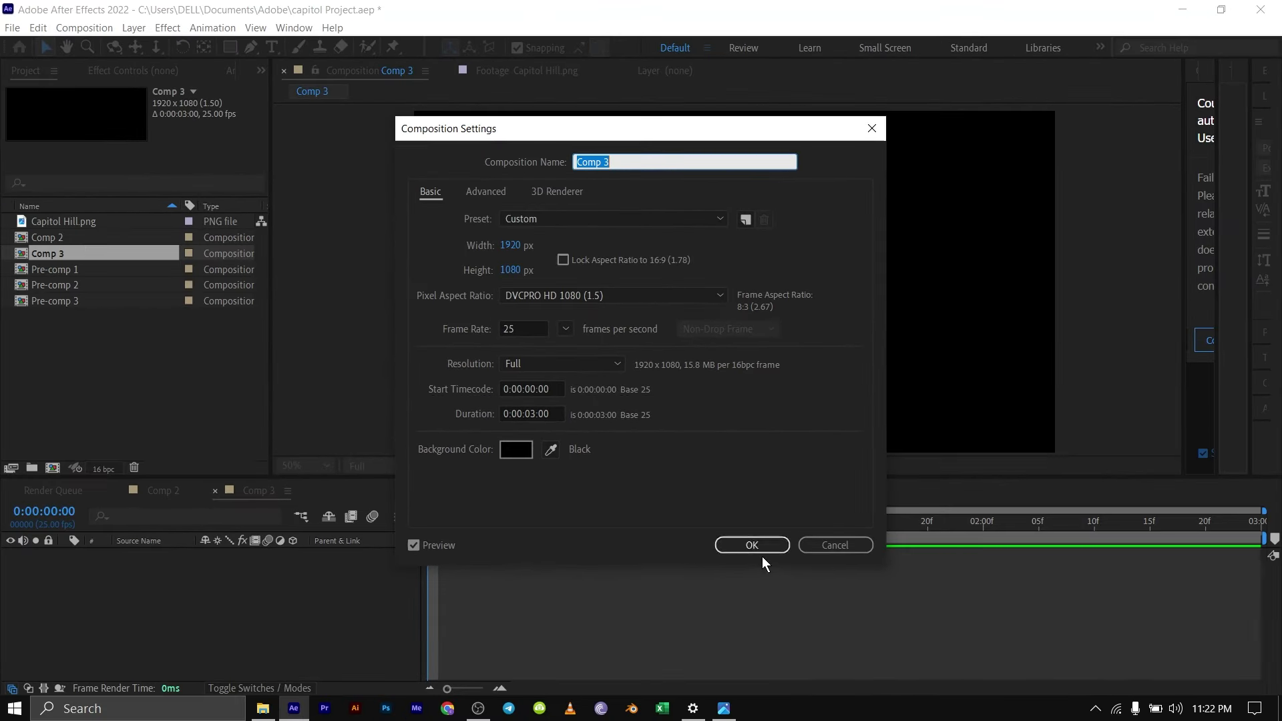
pyautogui.click(835, 671)
pyautogui.click(132, 427)
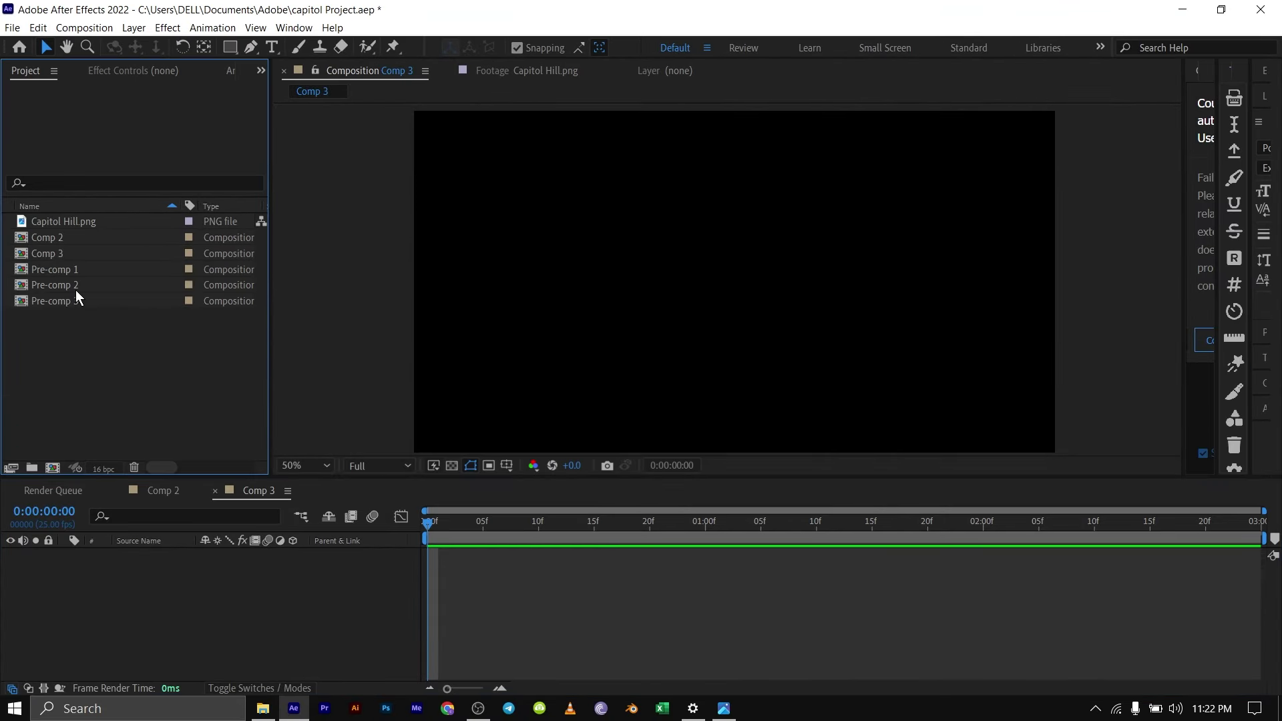
# Open the Capitol Hill.png footage and inspect the cut-out building up close.
pyautogui.doubleClick(84, 223)
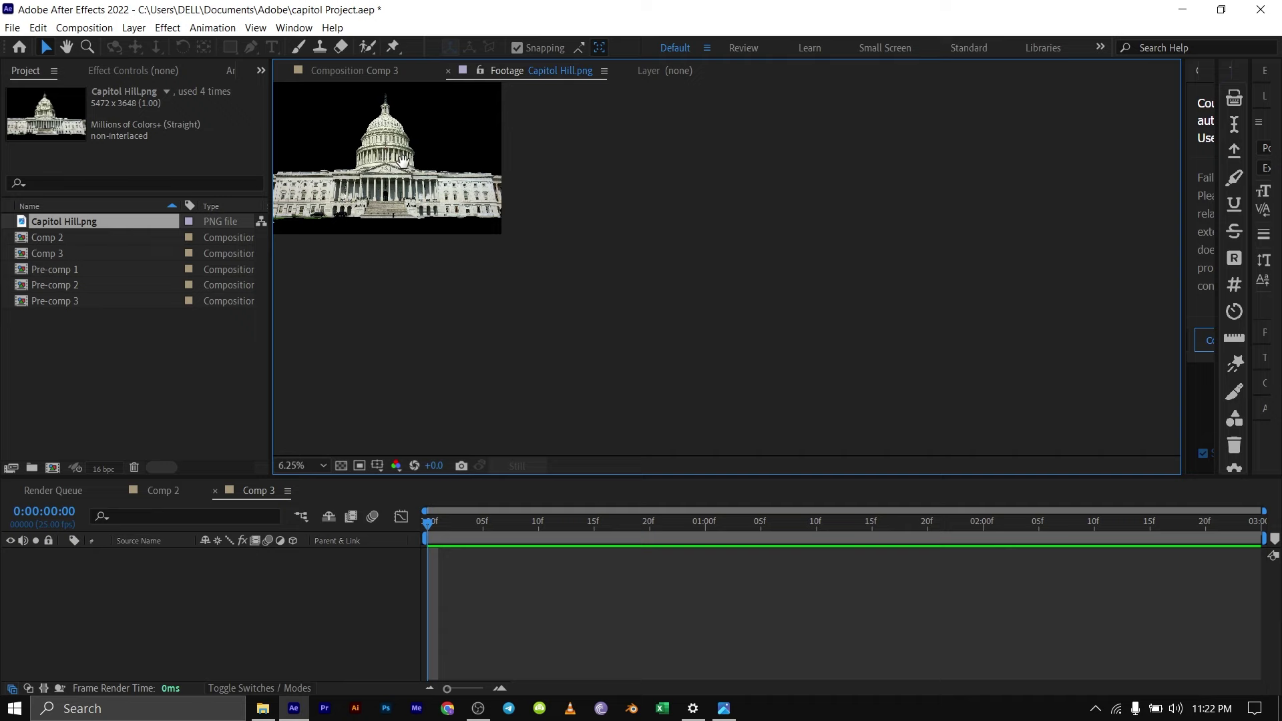
pyautogui.moveTo(401, 162); pyautogui.dragTo(573, 271)
pyautogui.scroll(4, 582, 274)
pyautogui.moveTo(363, 260); pyautogui.dragTo(1086, 229)
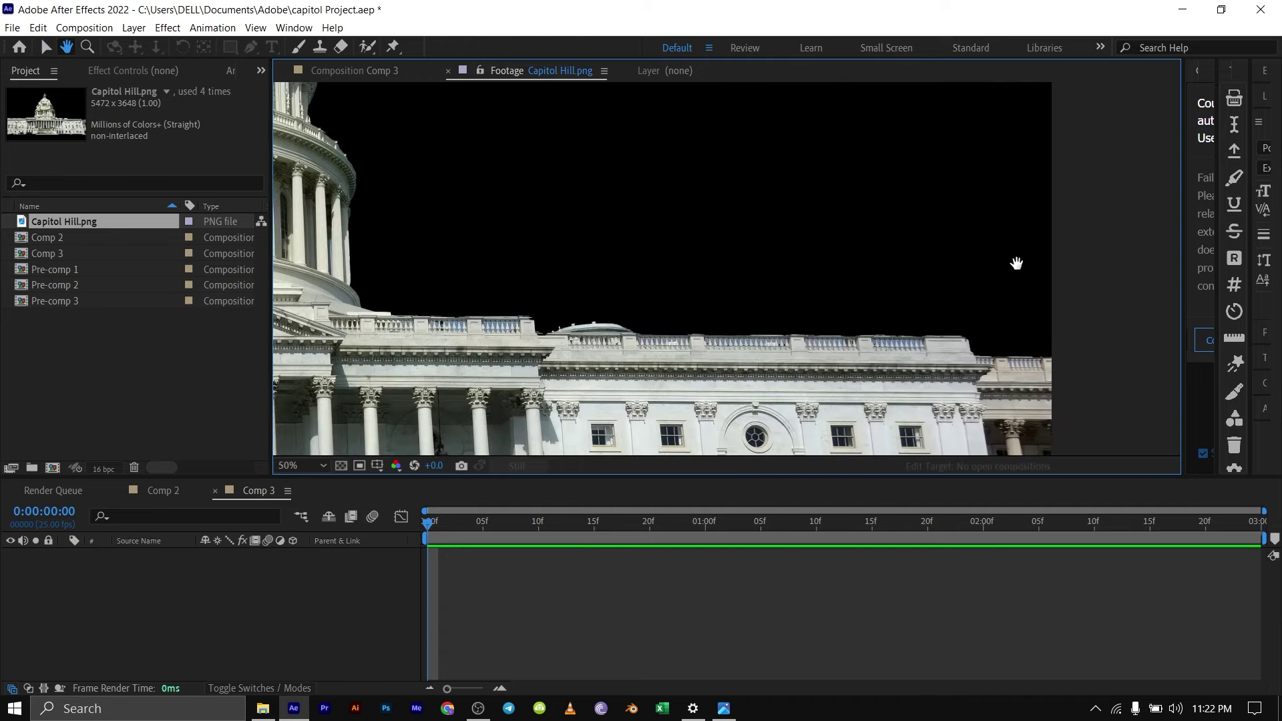
pyautogui.scroll(-4, 701, 272)
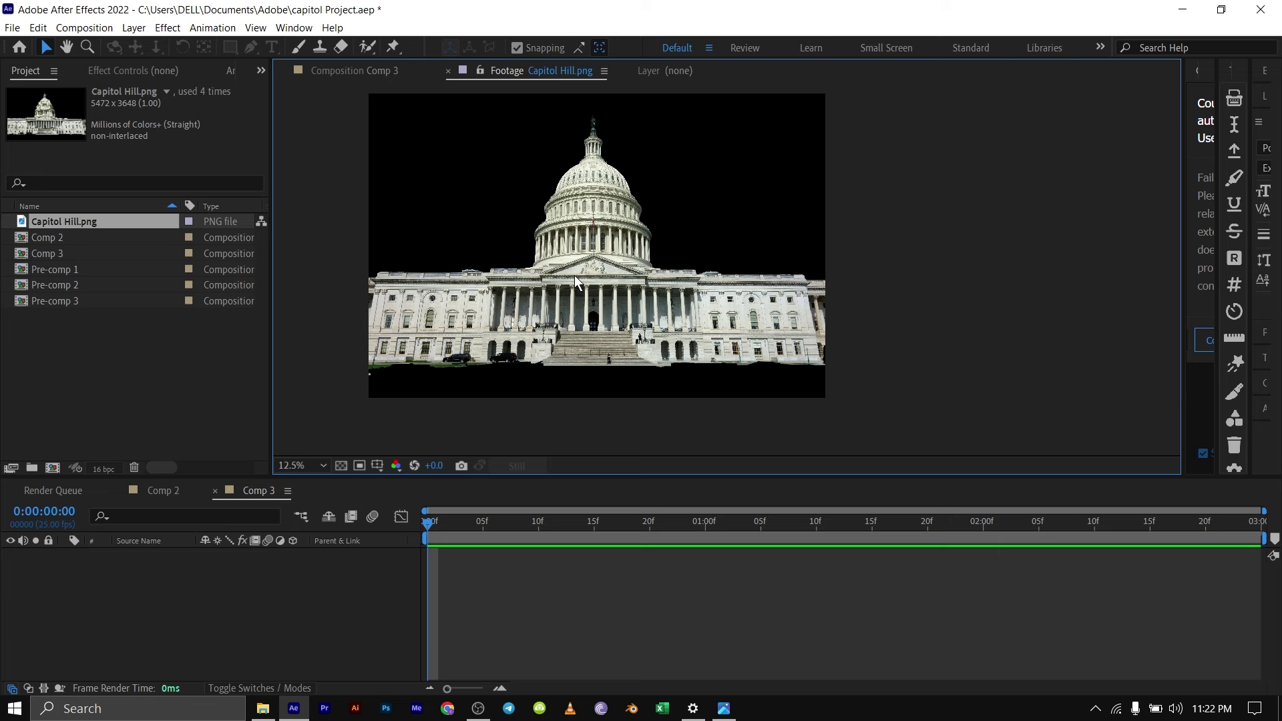
# Add the Capitol Hill.png image as a layer in Comp 3.
pyautogui.click(86, 399)
pyautogui.moveTo(90, 222); pyautogui.dragTo(155, 599)
pyautogui.click(646, 315)
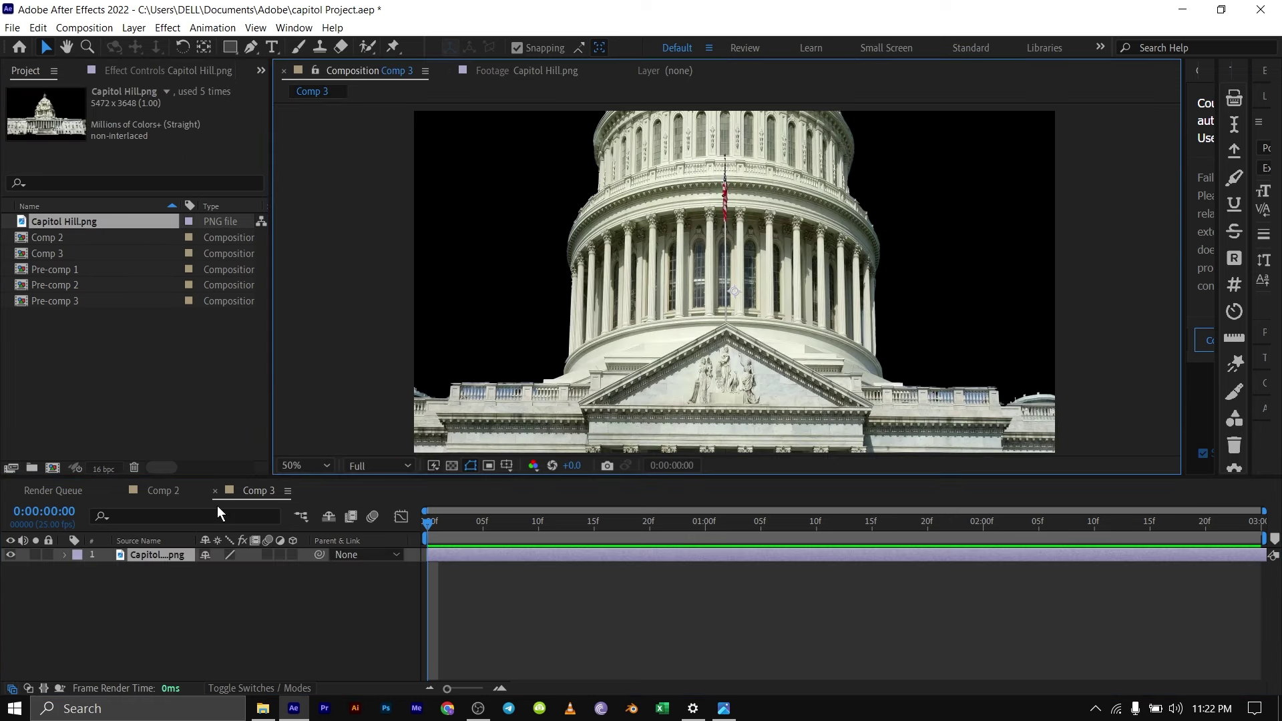
# Scale the Capitol Hill.png layer to 49%.
pyautogui.click(150, 550)
pyautogui.press('s')
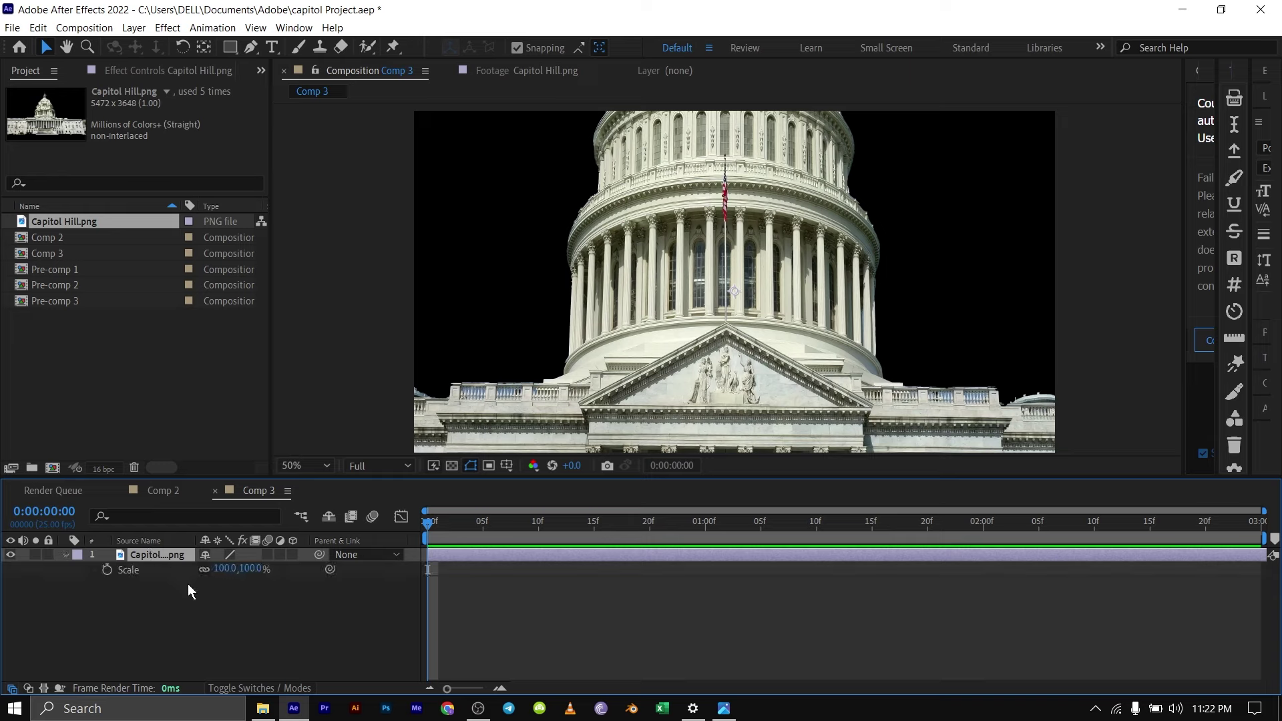
pyautogui.click(224, 570)
pyautogui.write('49')
pyautogui.press('Return')
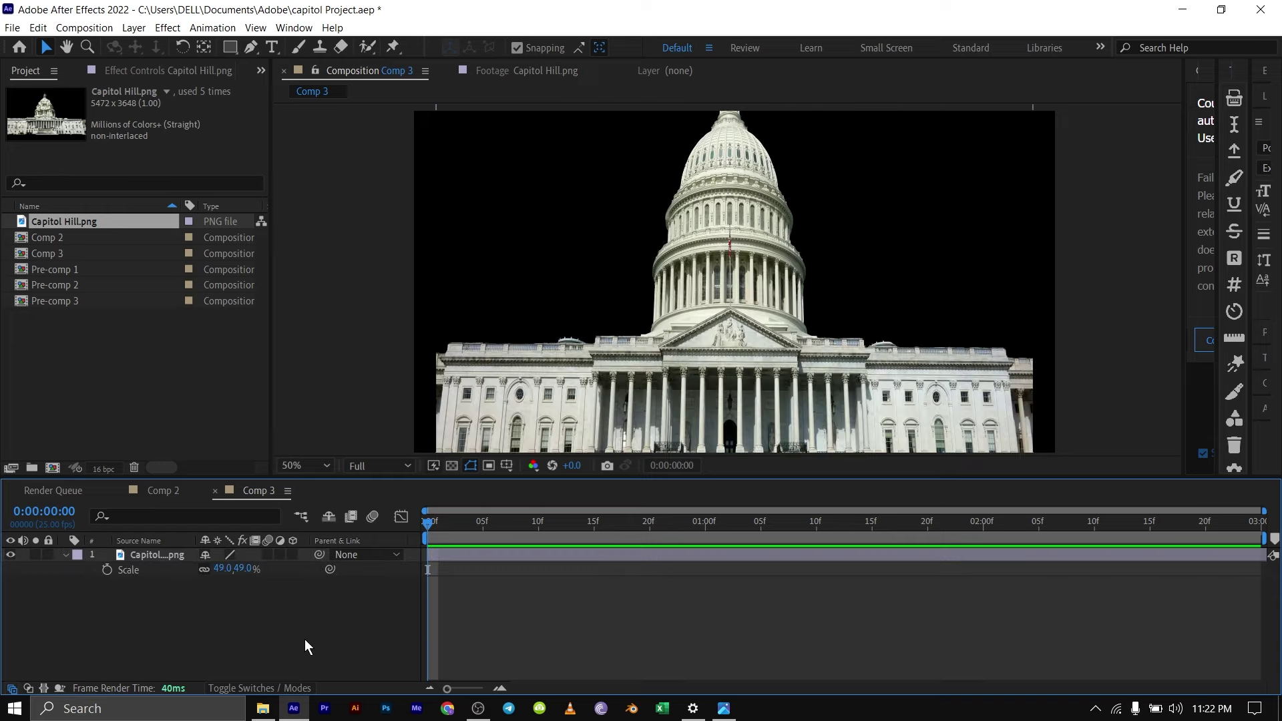
# Unlink the Capitol layer's scale proportions in Comp 3 and set its vertical scale to 36%.
pyautogui.press(',')
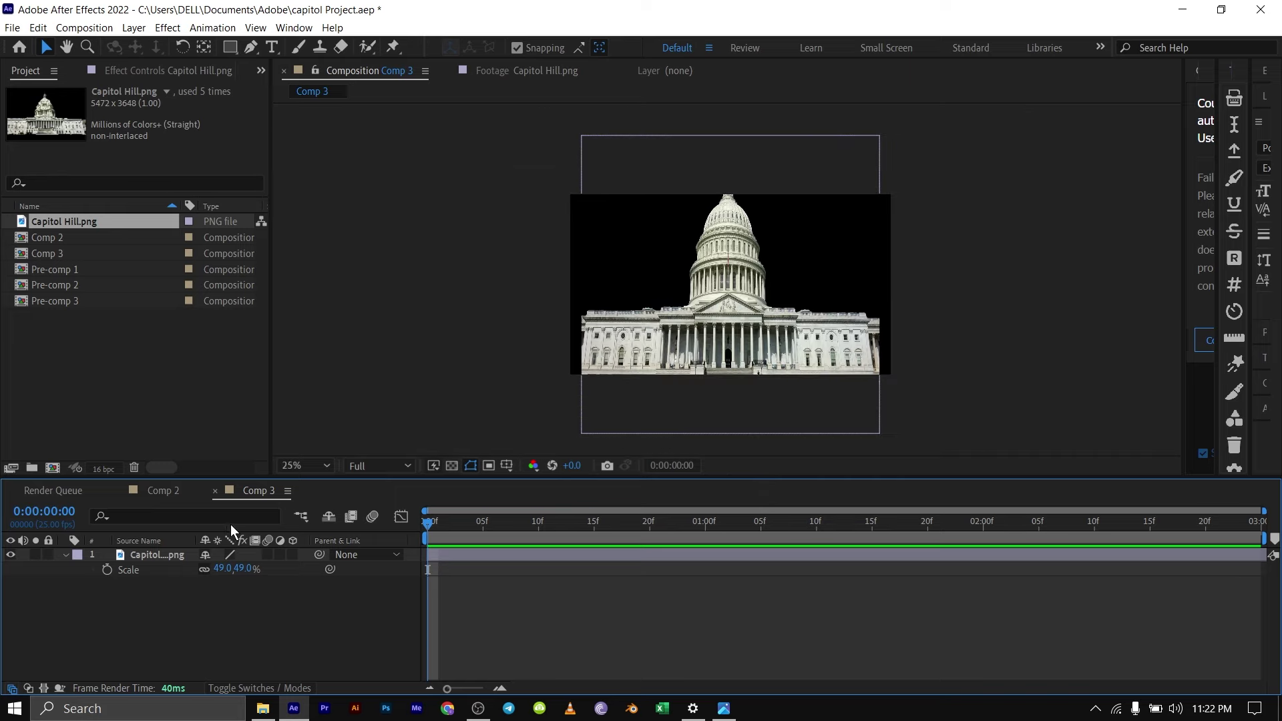
pyautogui.moveTo(221, 569); pyautogui.dragTo(209, 580)
pyautogui.click(215, 618)
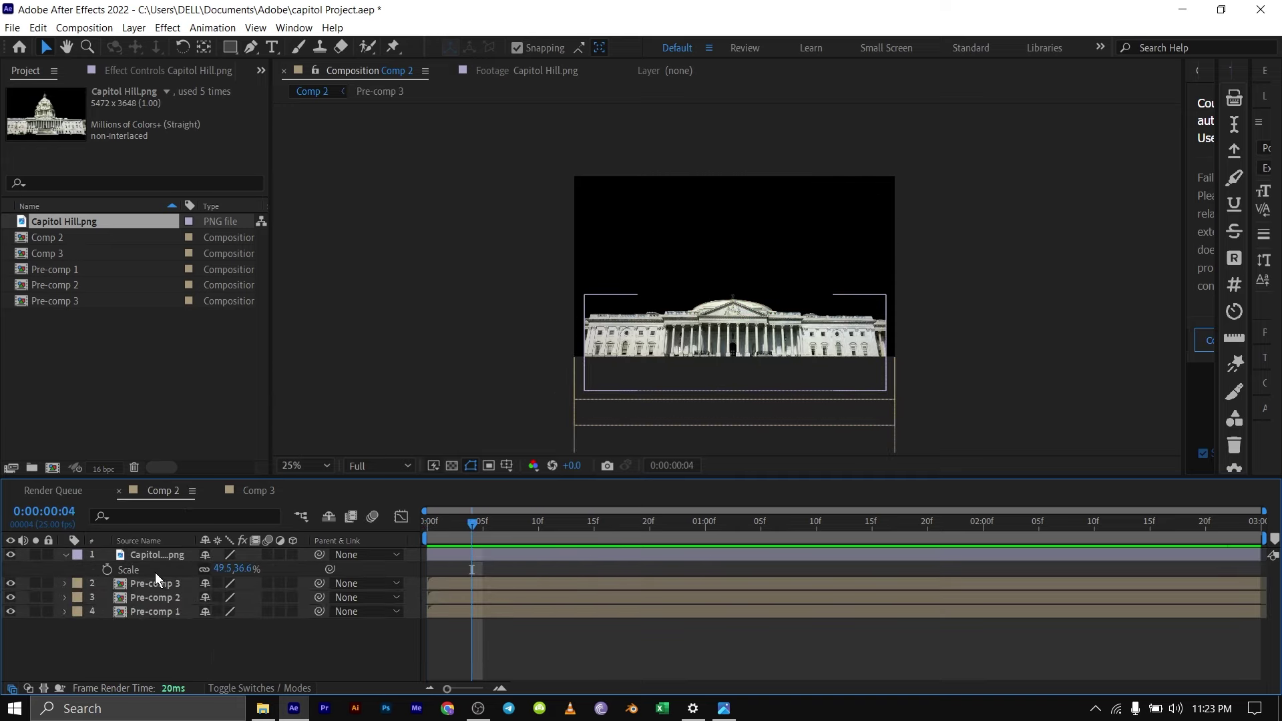
pyautogui.click(239, 490)
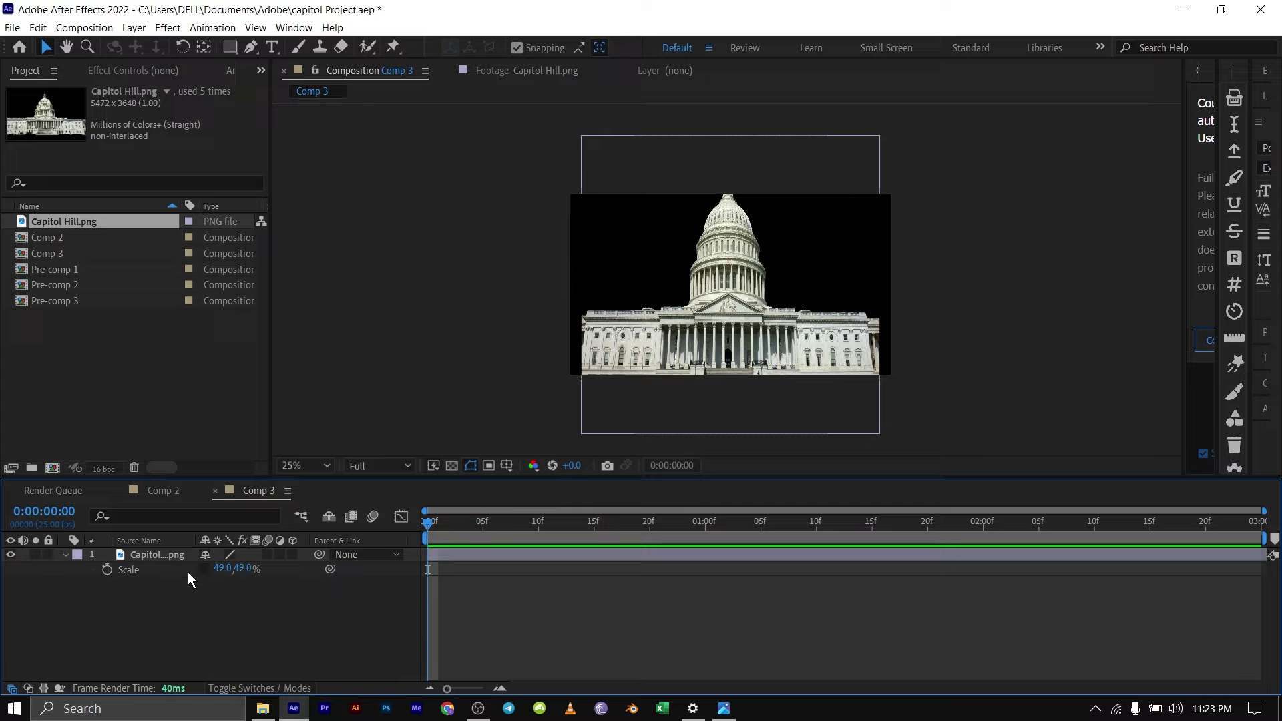
pyautogui.click(240, 569)
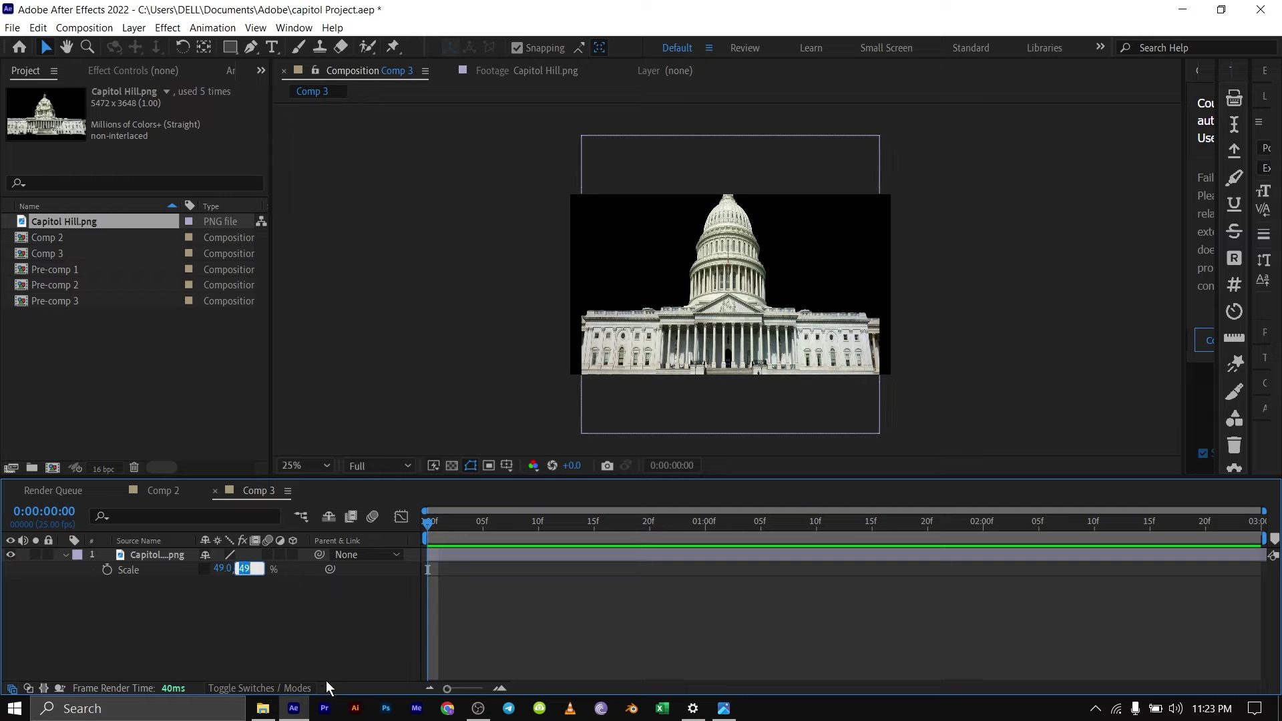
pyautogui.write('36')
pyautogui.click(289, 627)
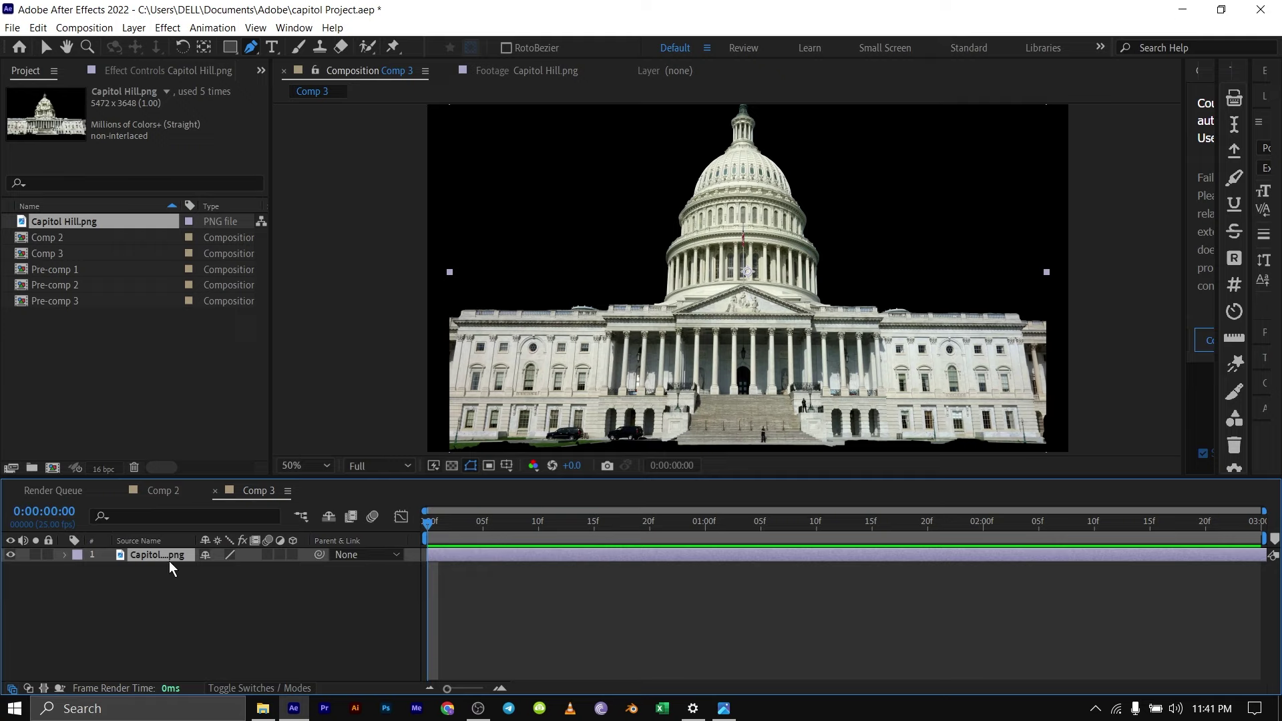
# Duplicate the Capitol layer and set the lower copy's opacity to 45%.
pyautogui.hotkey('ctrl', 'd')
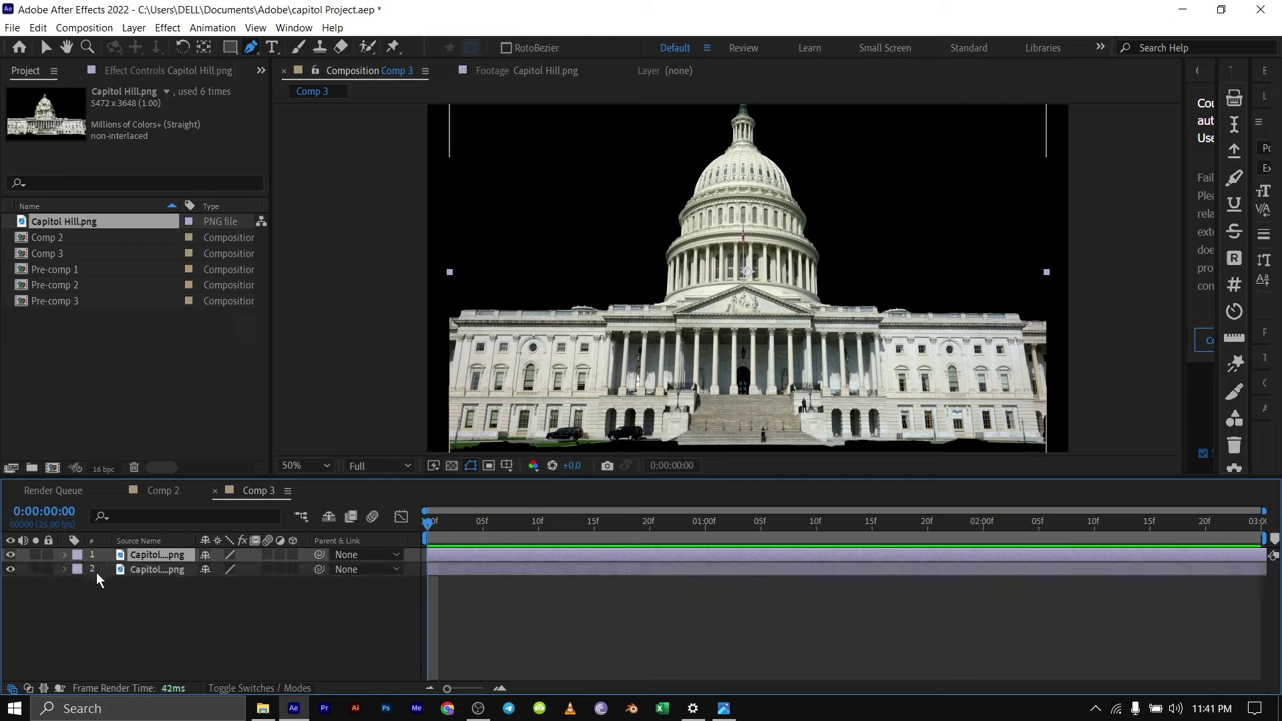
pyautogui.click(128, 571)
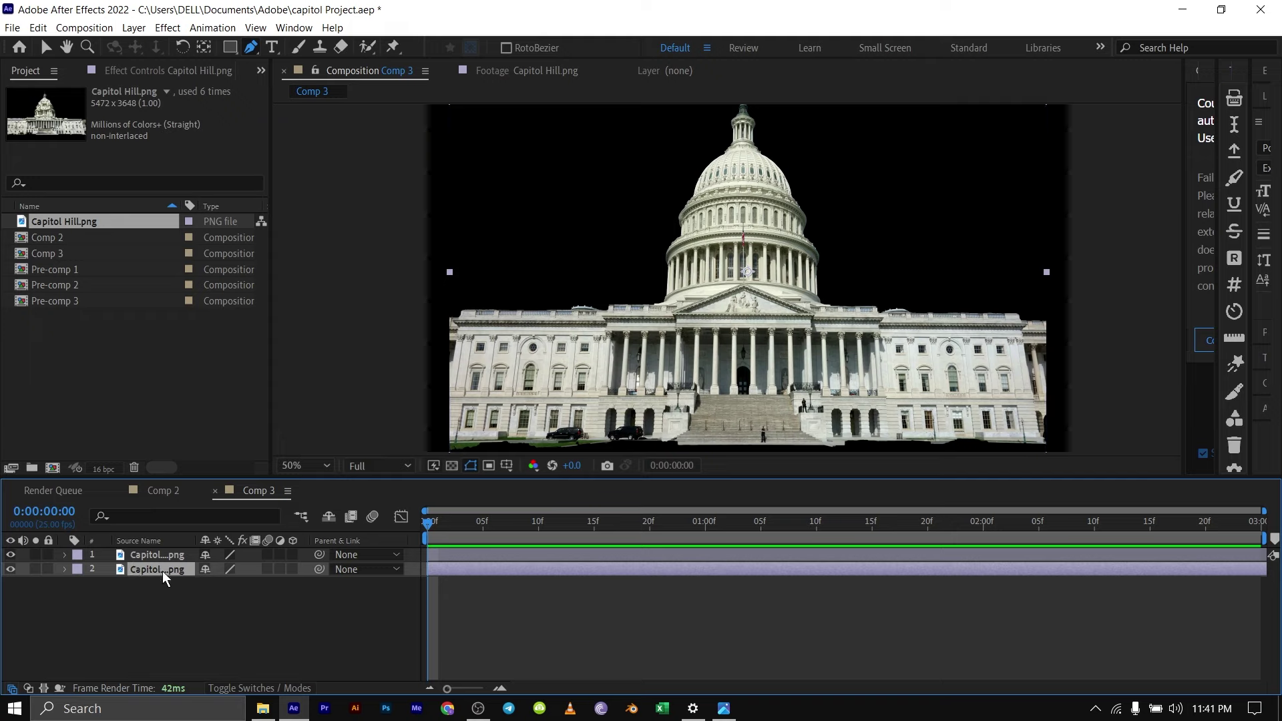
pyautogui.press('t')
pyautogui.moveTo(199, 586); pyautogui.dragTo(181, 604)
pyautogui.click(211, 606)
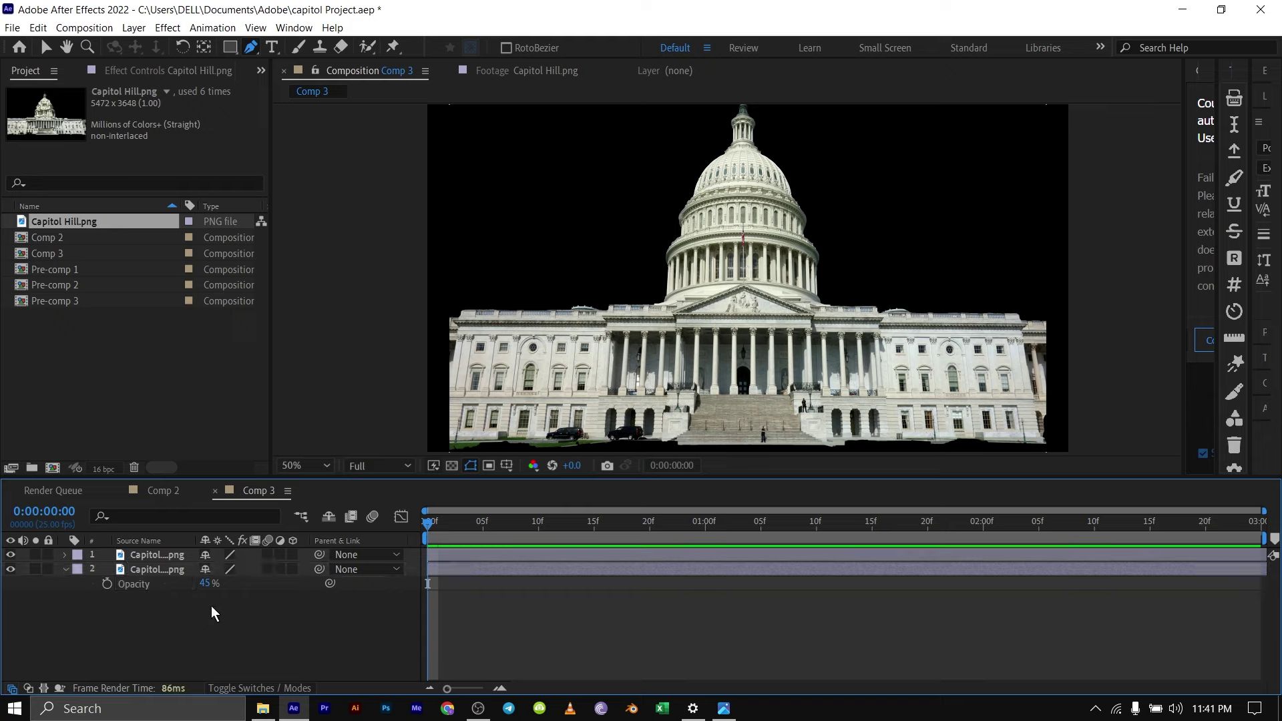
# Begin a Pen mask on the upper Capitol layer with a curved segment across the dome's base, from its left edge to its right edge.
pyautogui.click(145, 561)
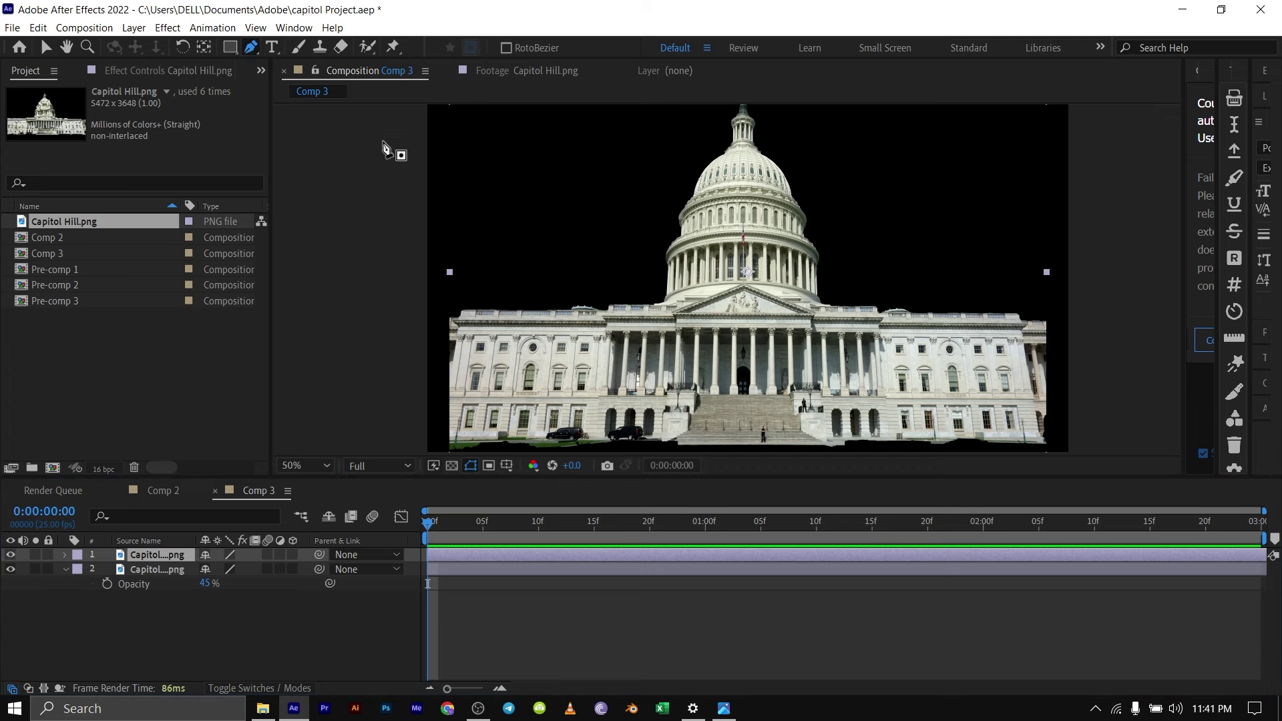
pyautogui.press('.')
pyautogui.press('.')
pyautogui.press('.')
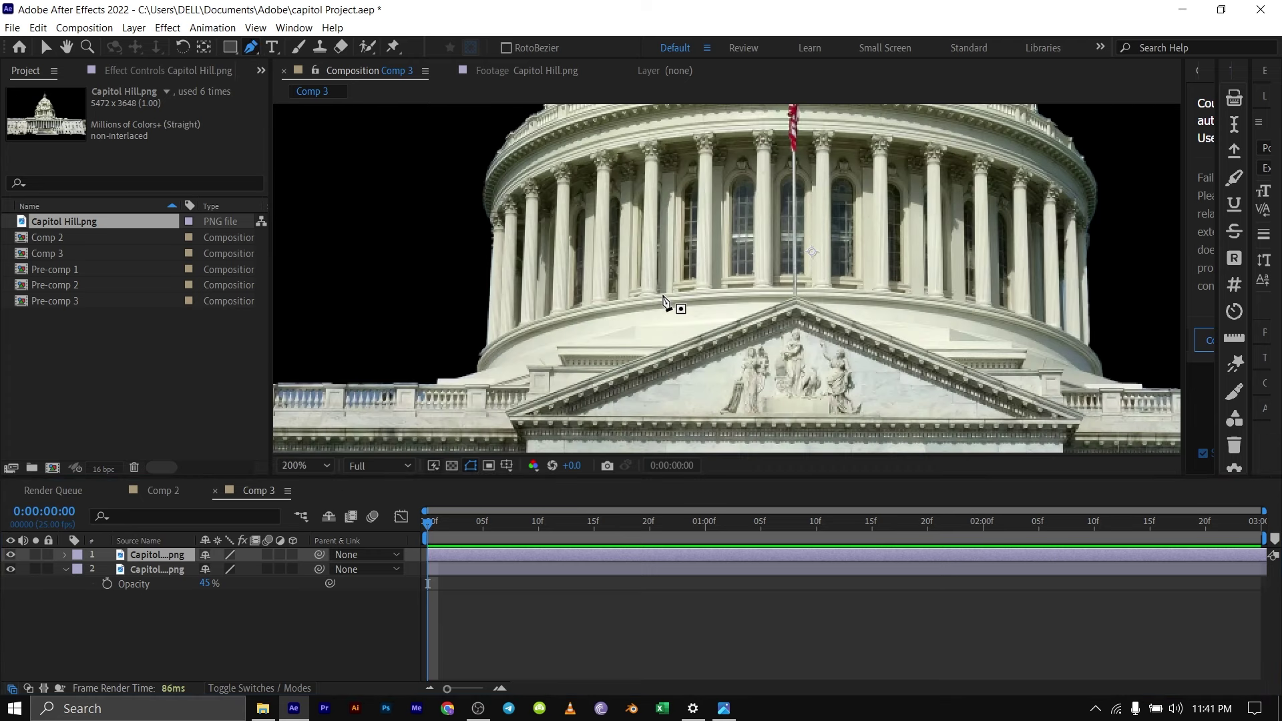
pyautogui.click(469, 359)
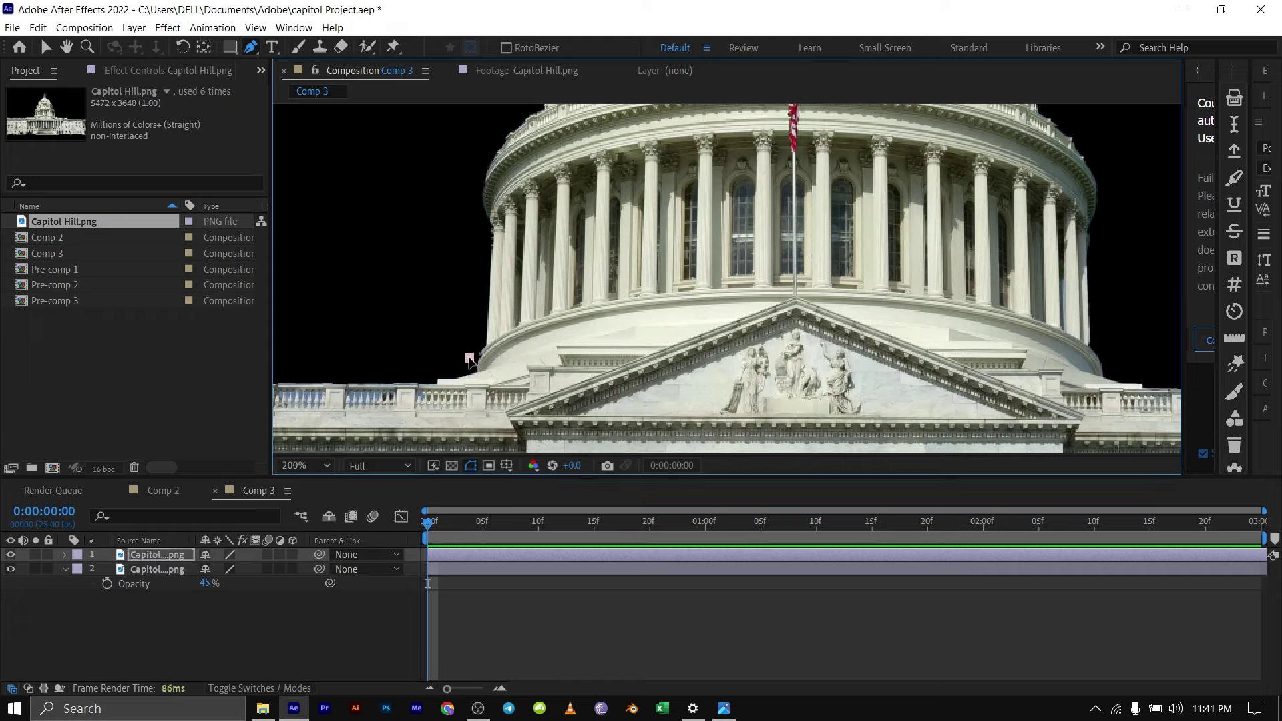
pyautogui.moveTo(462, 367); pyautogui.dragTo(456, 370)
pyautogui.moveTo(1107, 365); pyautogui.dragTo(1141, 412)
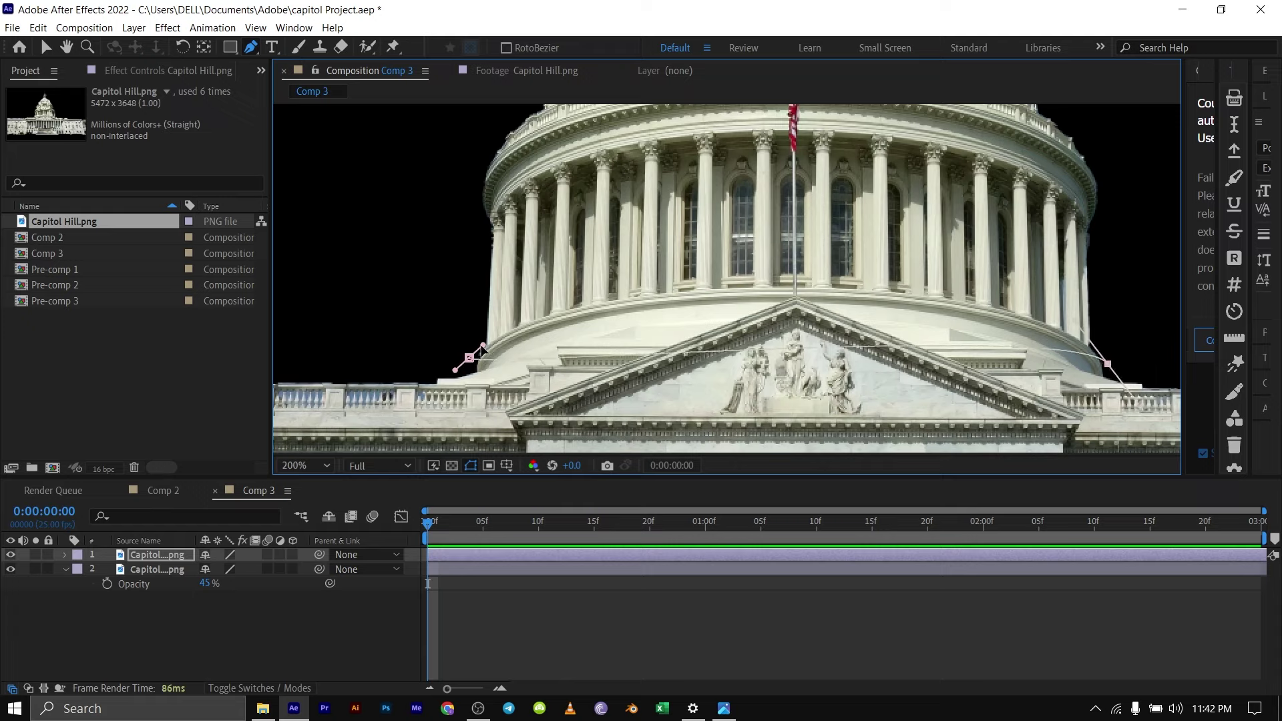
pyautogui.click(470, 358)
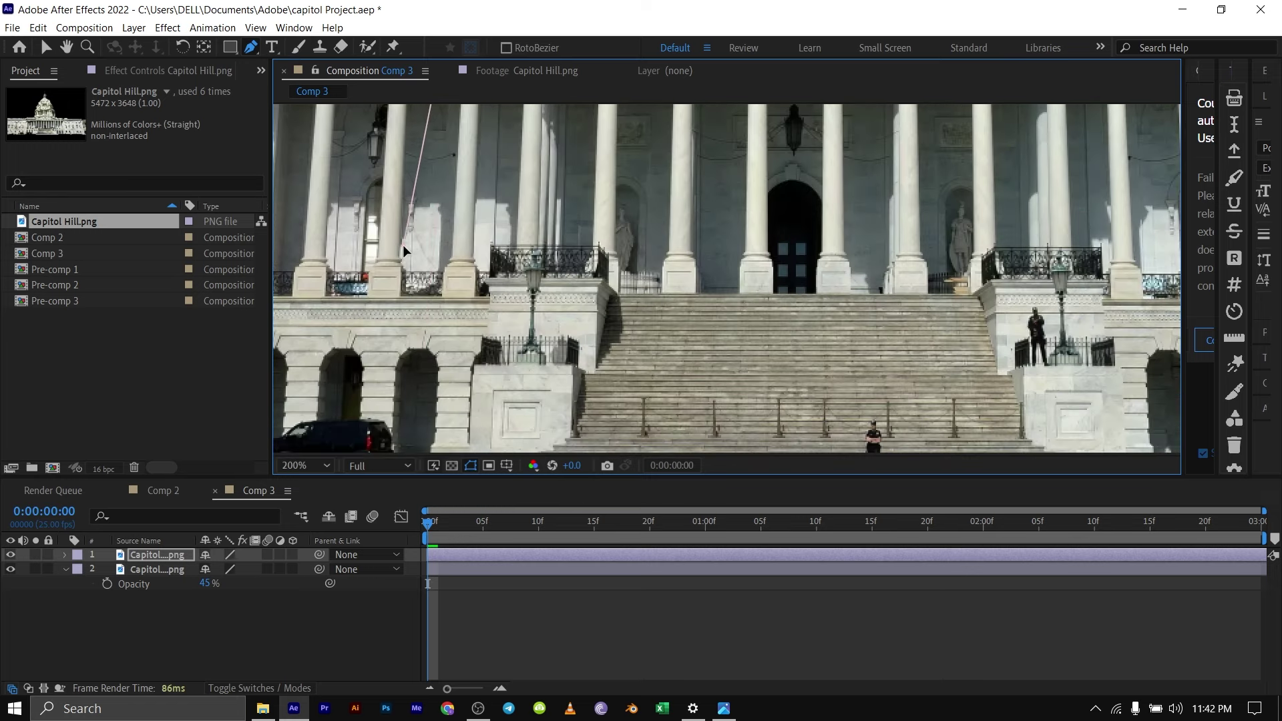
# Adjust the direction handles of the mask's starting point at the left edge of the dome's base.
pyautogui.scroll(-2, 412, 251)
pyautogui.scroll(1, 571, 255)
pyautogui.scroll(-1, 669, 263)
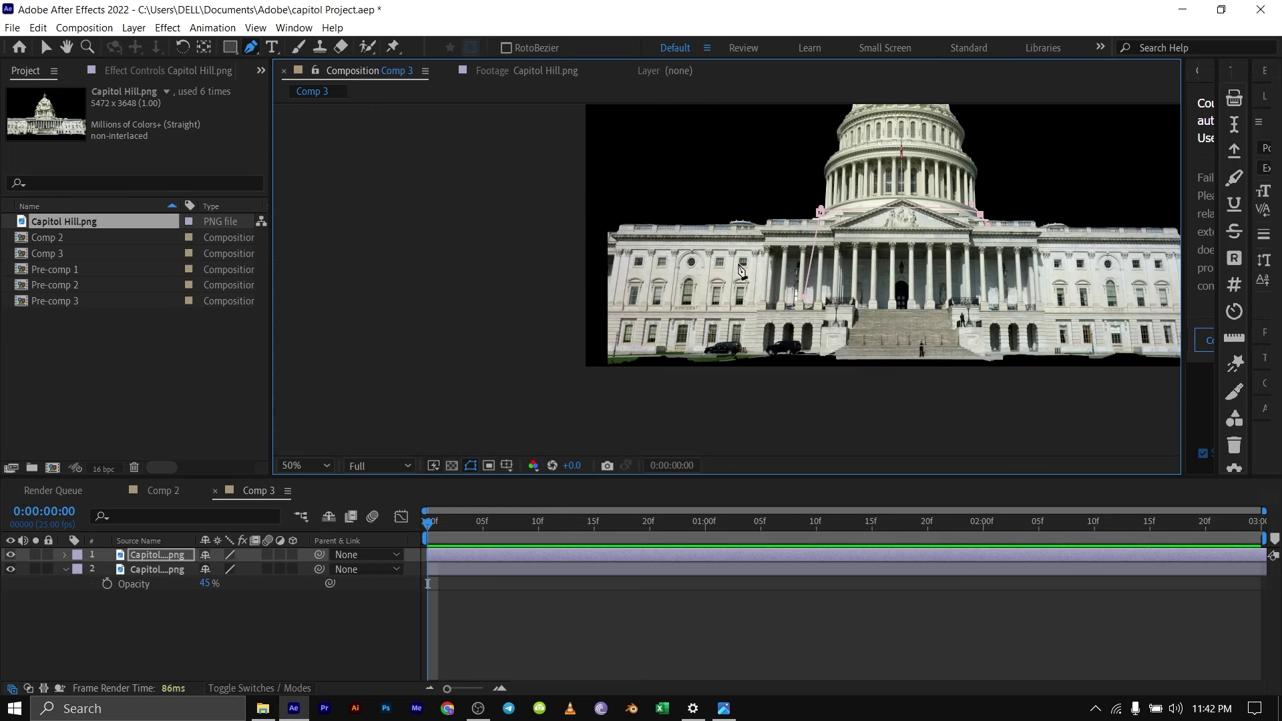
pyautogui.scroll(-1, 738, 264)
pyautogui.moveTo(700, 300); pyautogui.dragTo(622, 337)
pyautogui.scroll(1, 634, 333)
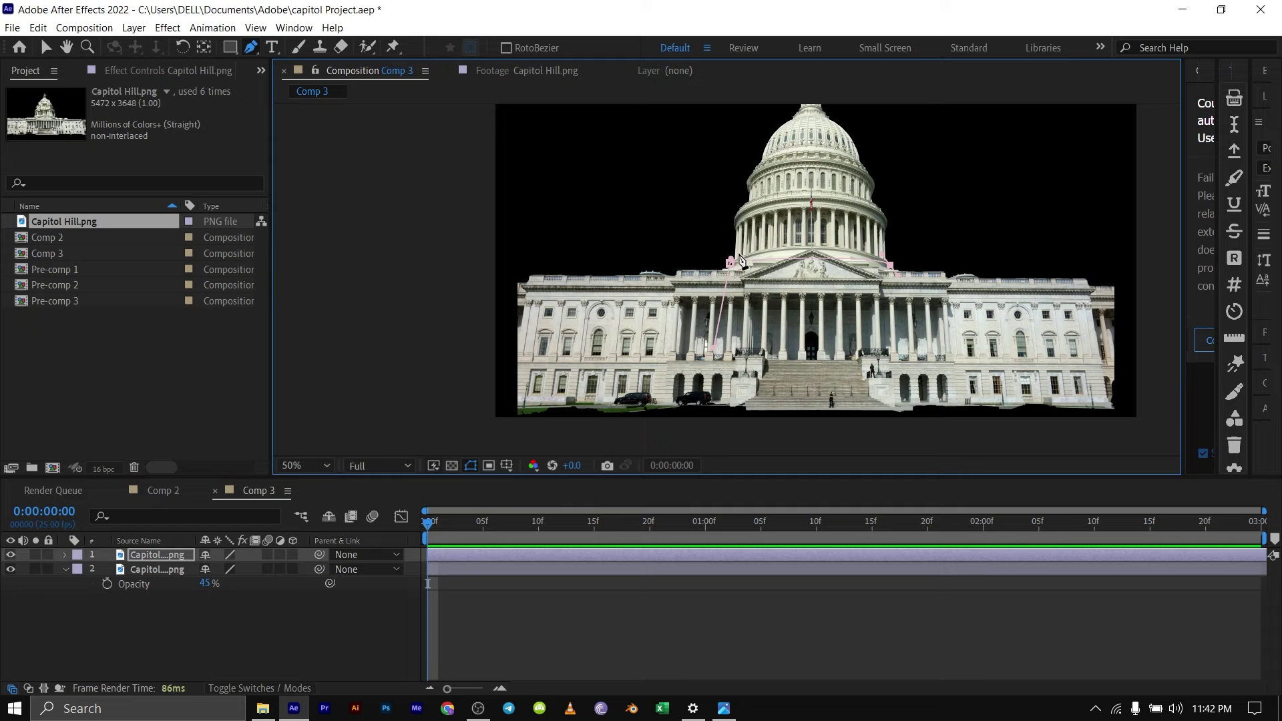
pyautogui.moveTo(731, 259); pyautogui.dragTo(755, 240)
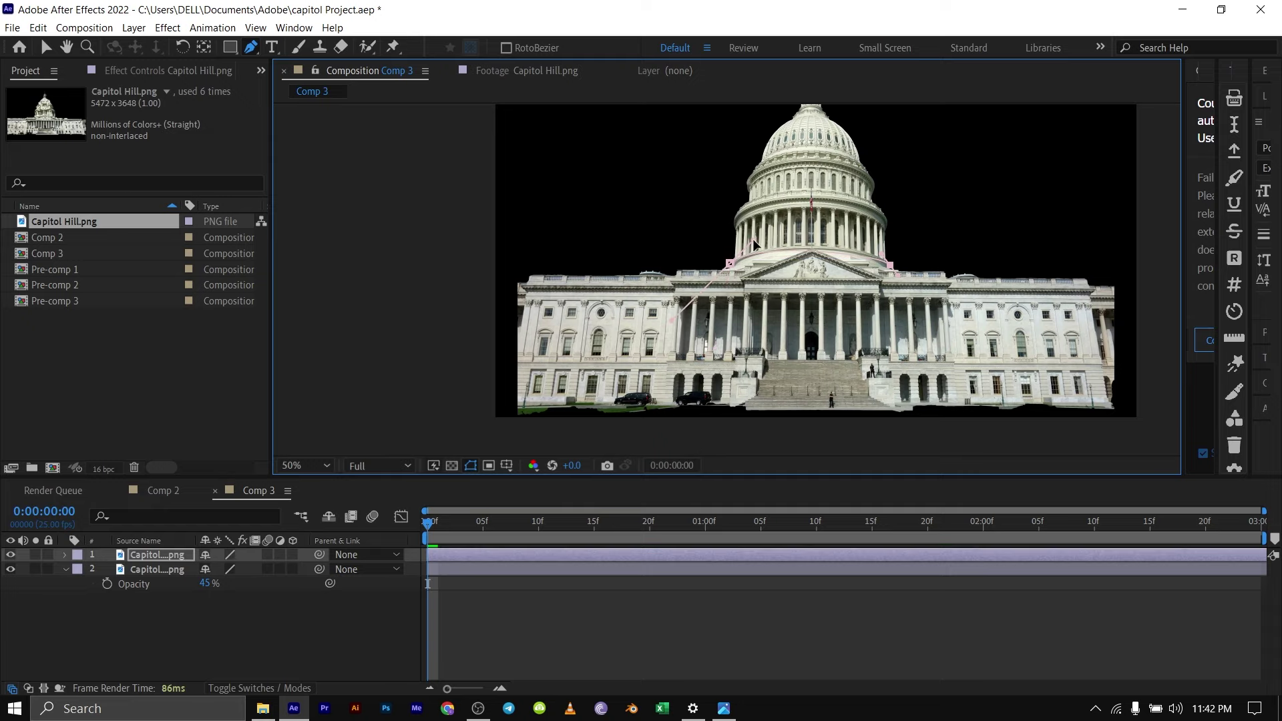
pyautogui.moveTo(675, 325); pyautogui.dragTo(690, 309)
# Reshape the mask point at the dome base's right edge, fitting the curve to the base and pointing the outgoing handle horizontally outward.
pyautogui.scroll(2, 912, 264)
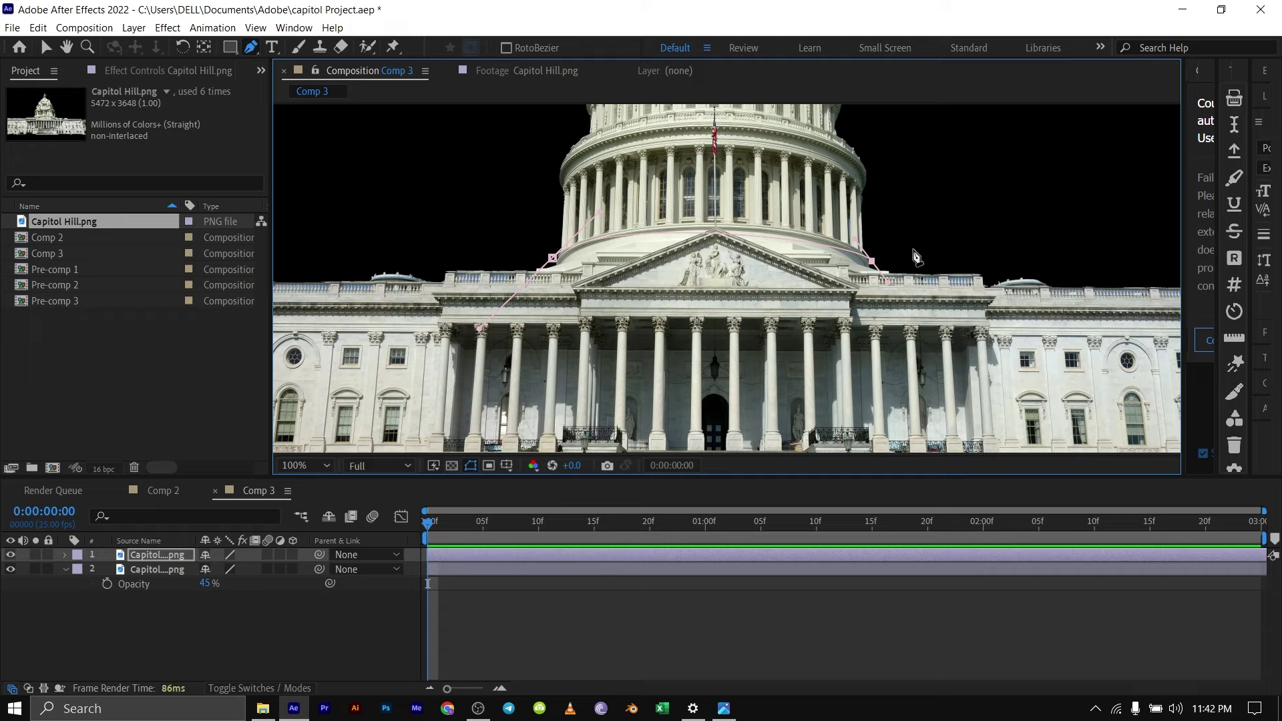
pyautogui.moveTo(854, 242); pyautogui.dragTo(848, 218)
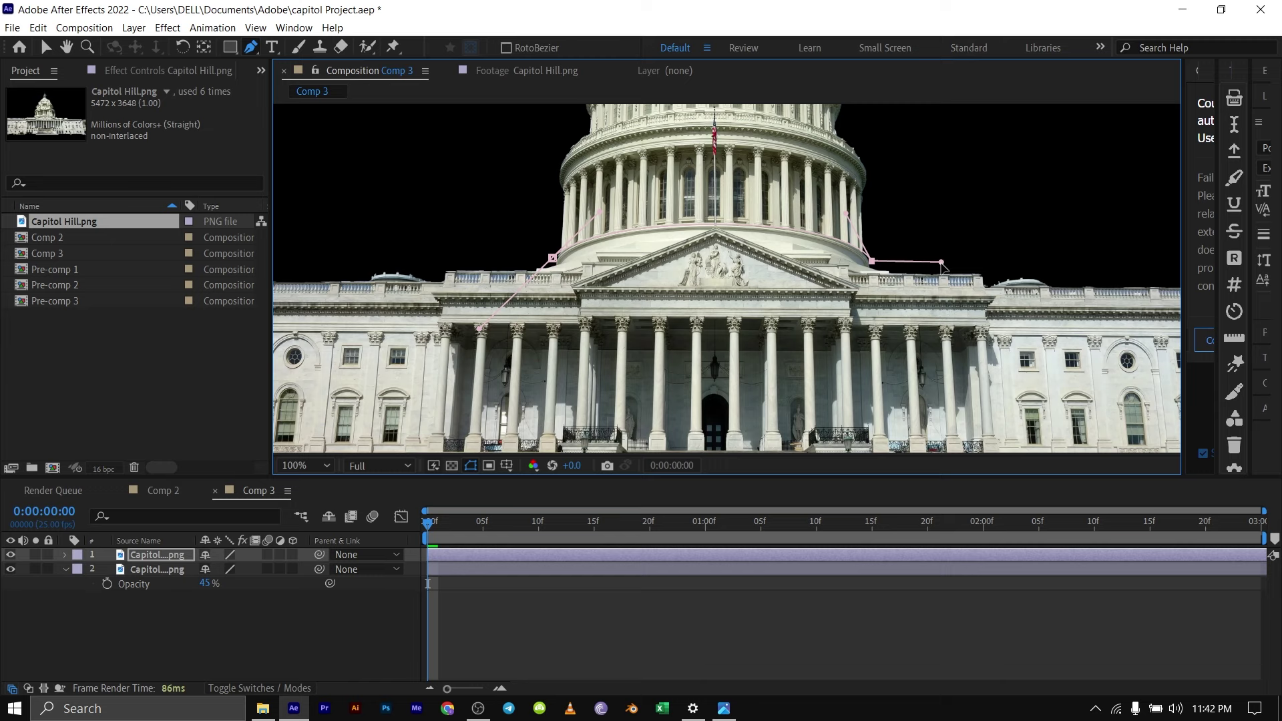
pyautogui.moveTo(942, 264); pyautogui.dragTo(941, 261)
# Complete the mask around the lower building with corner points outside its sides and bottom, closing the path at the dome base's left edge.
pyautogui.scroll(-1, 955, 265)
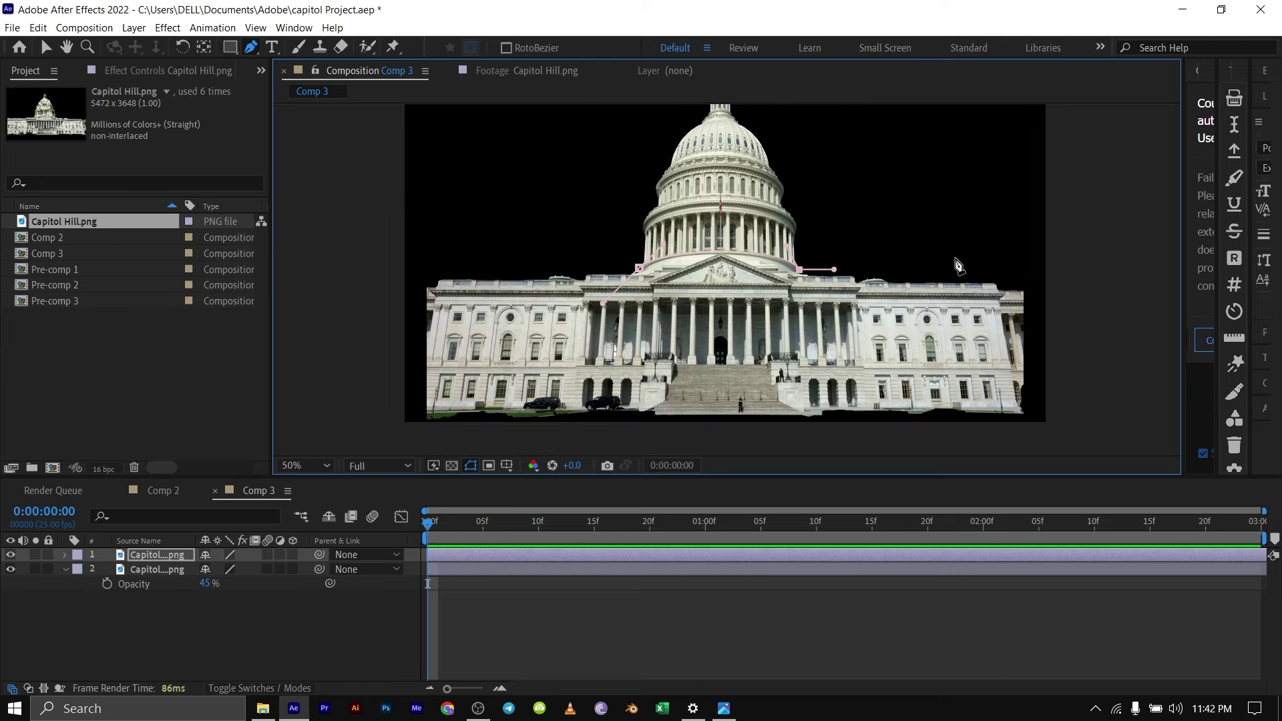
pyautogui.click(1057, 277)
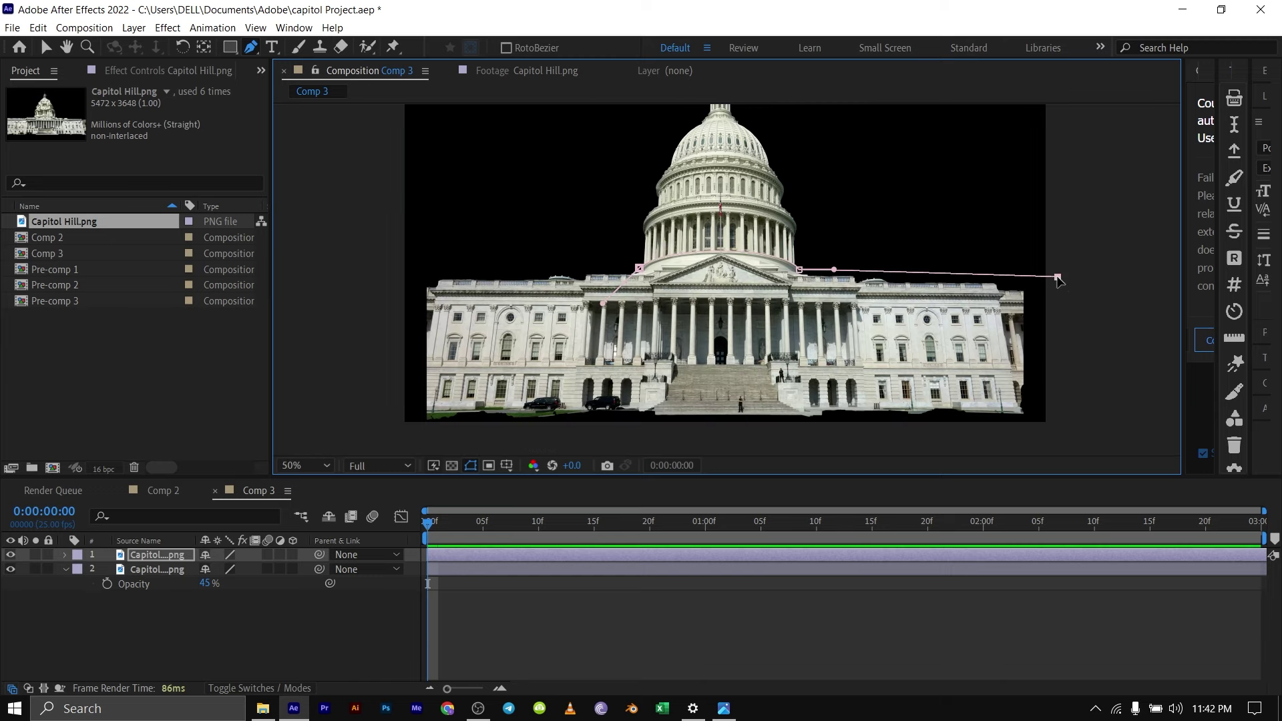
pyautogui.click(1063, 430)
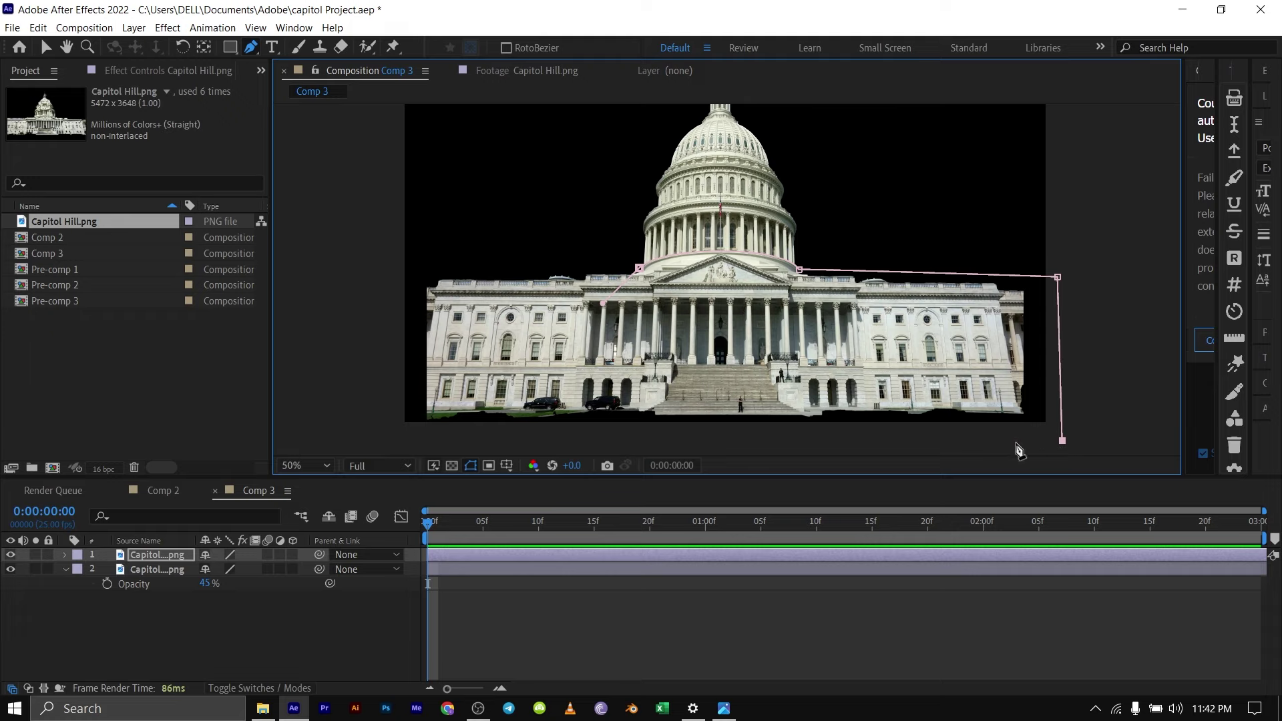
pyautogui.click(415, 441)
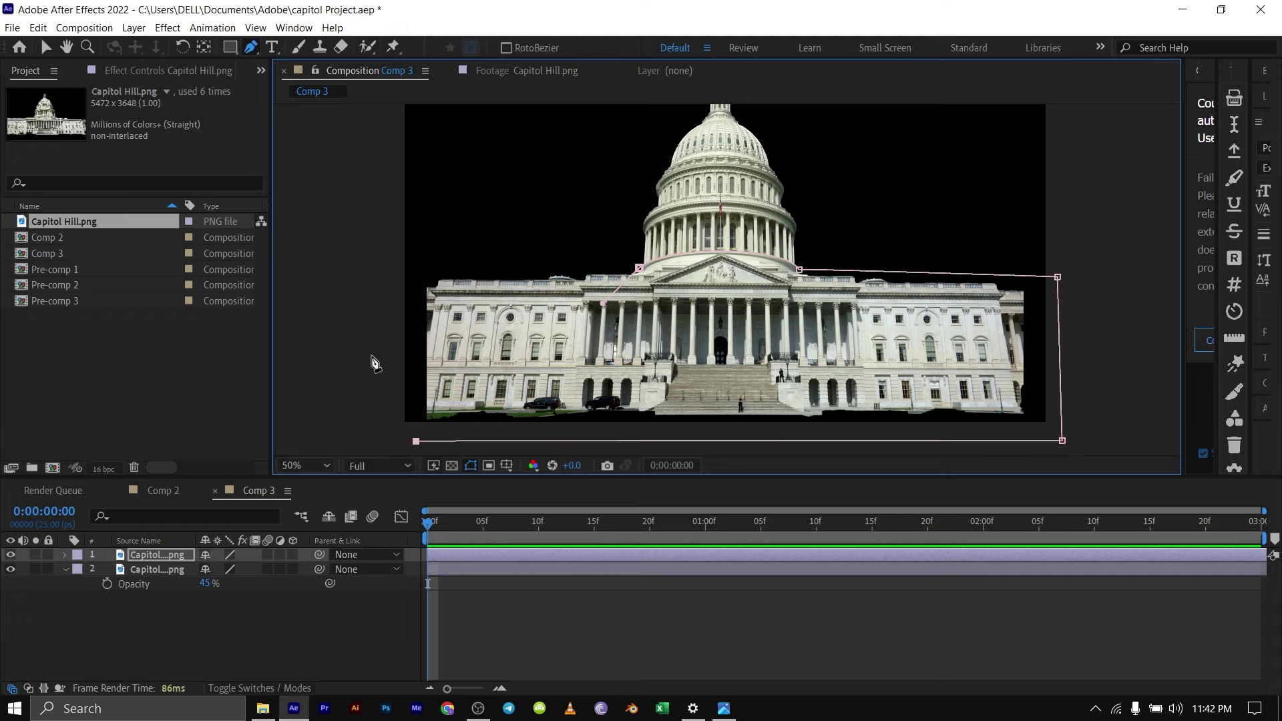
pyautogui.click(418, 268)
pyautogui.moveTo(603, 299); pyautogui.dragTo(601, 266)
pyautogui.click(640, 268)
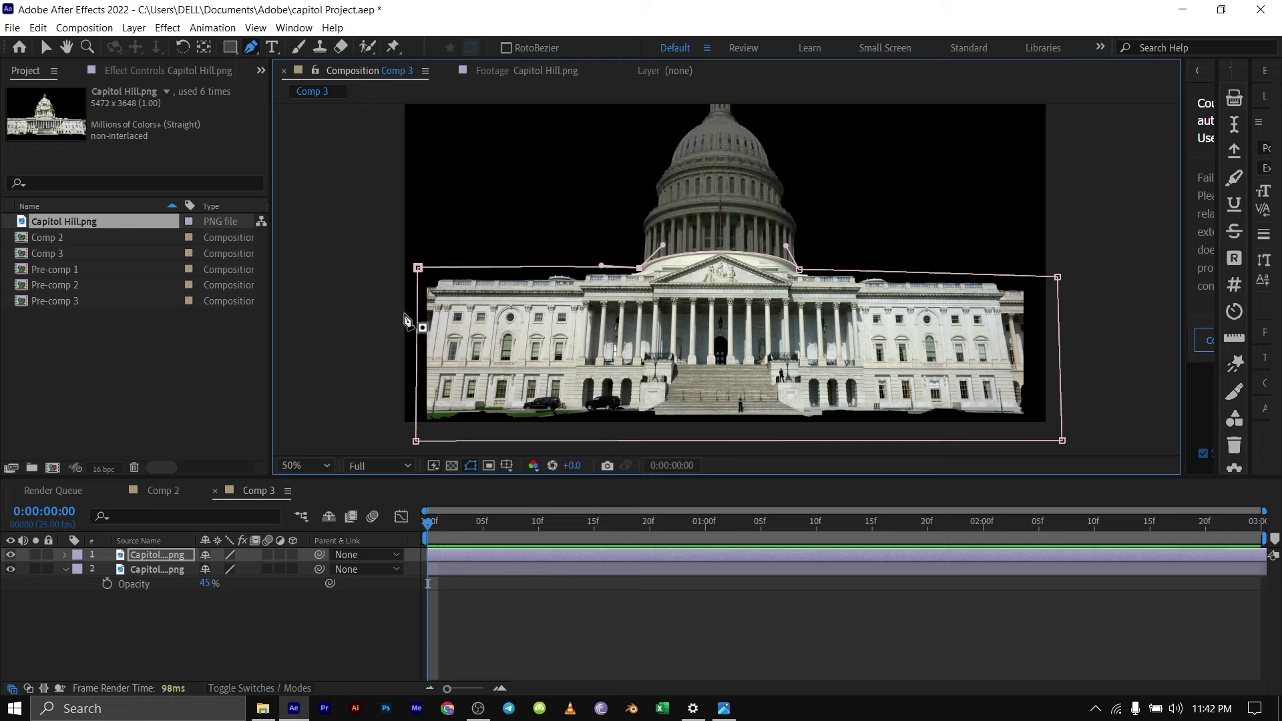
# Hide and reshow the lower Capitol layer to check the masked building, leaving the upper layer selected.
pyautogui.click(12, 570)
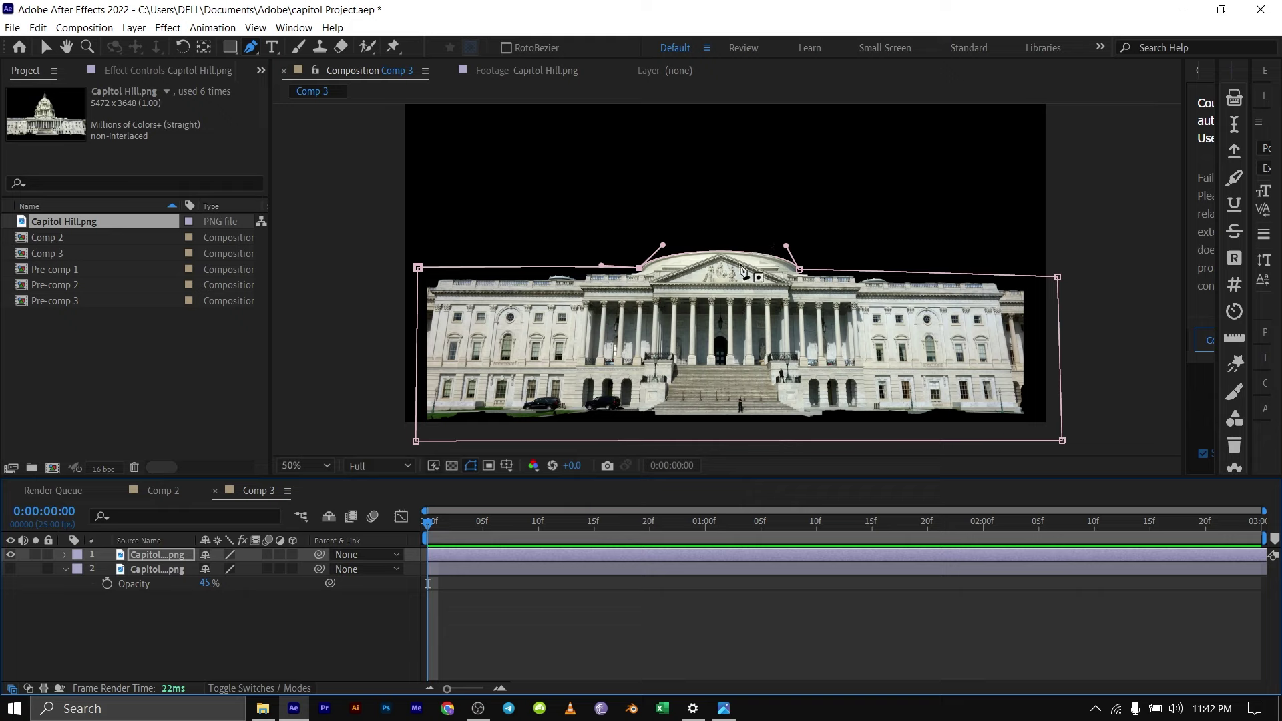
pyautogui.click(10, 570)
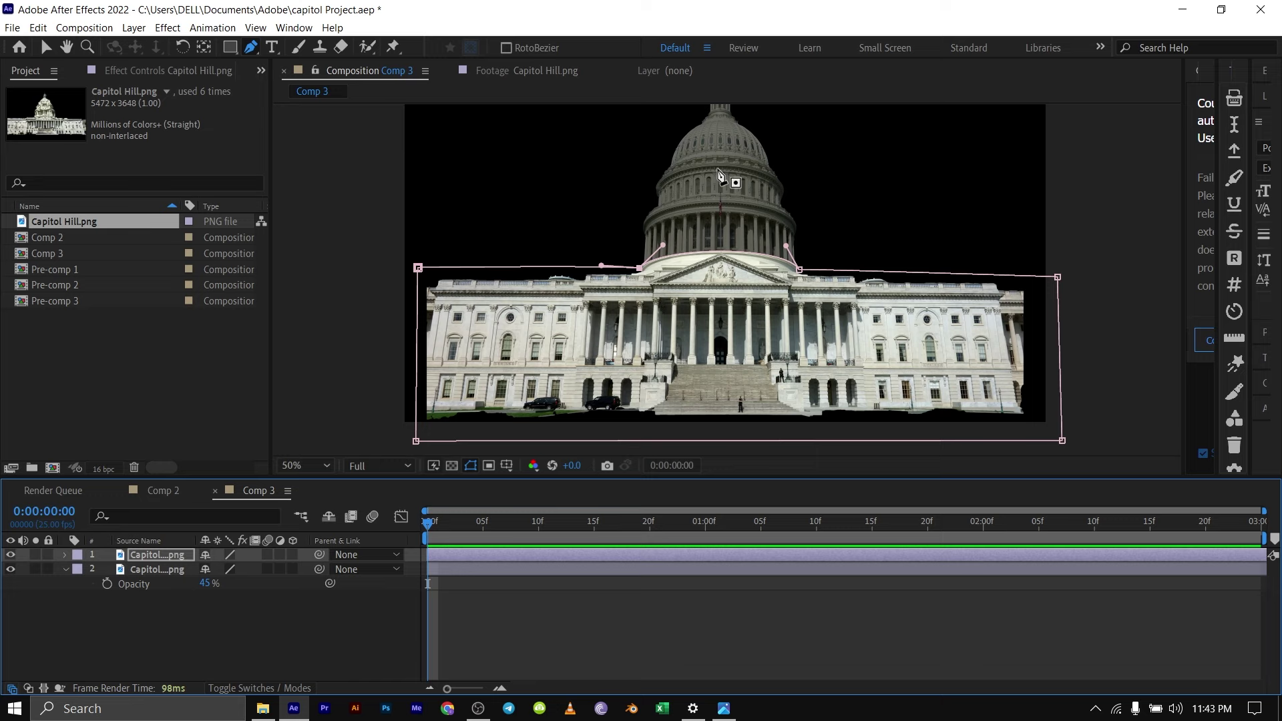
pyautogui.click(194, 648)
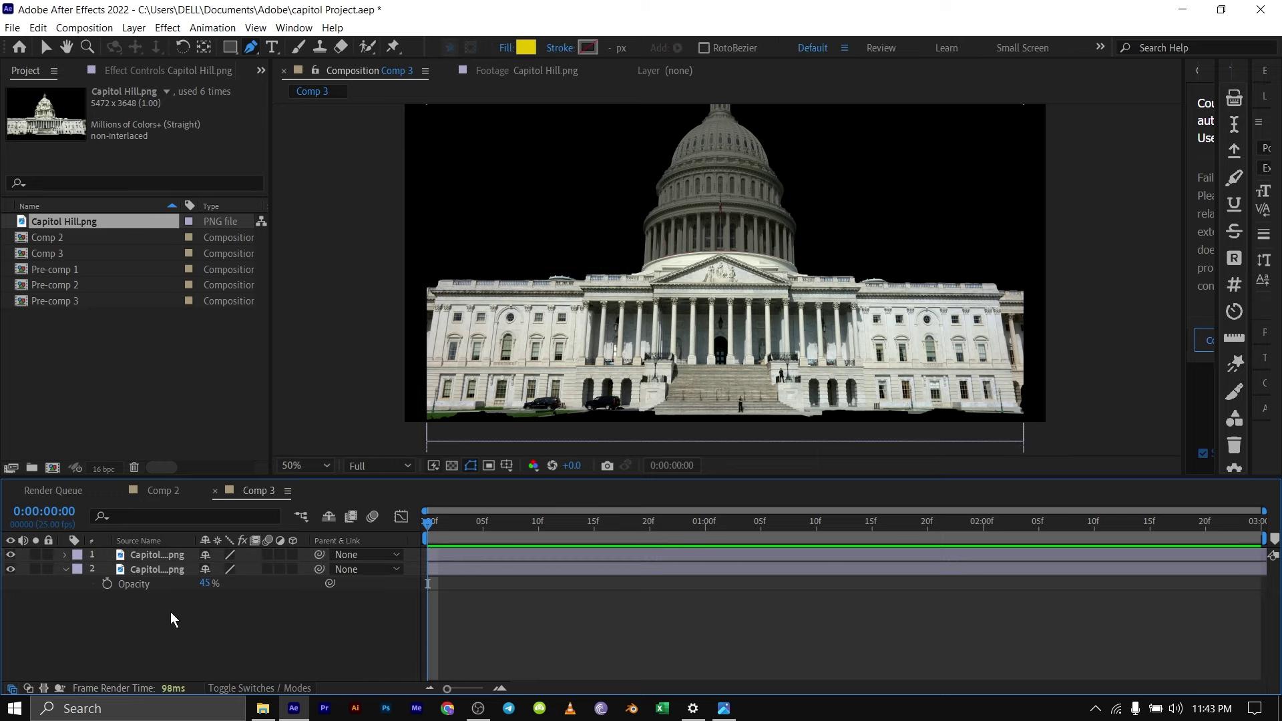
pyautogui.click(143, 554)
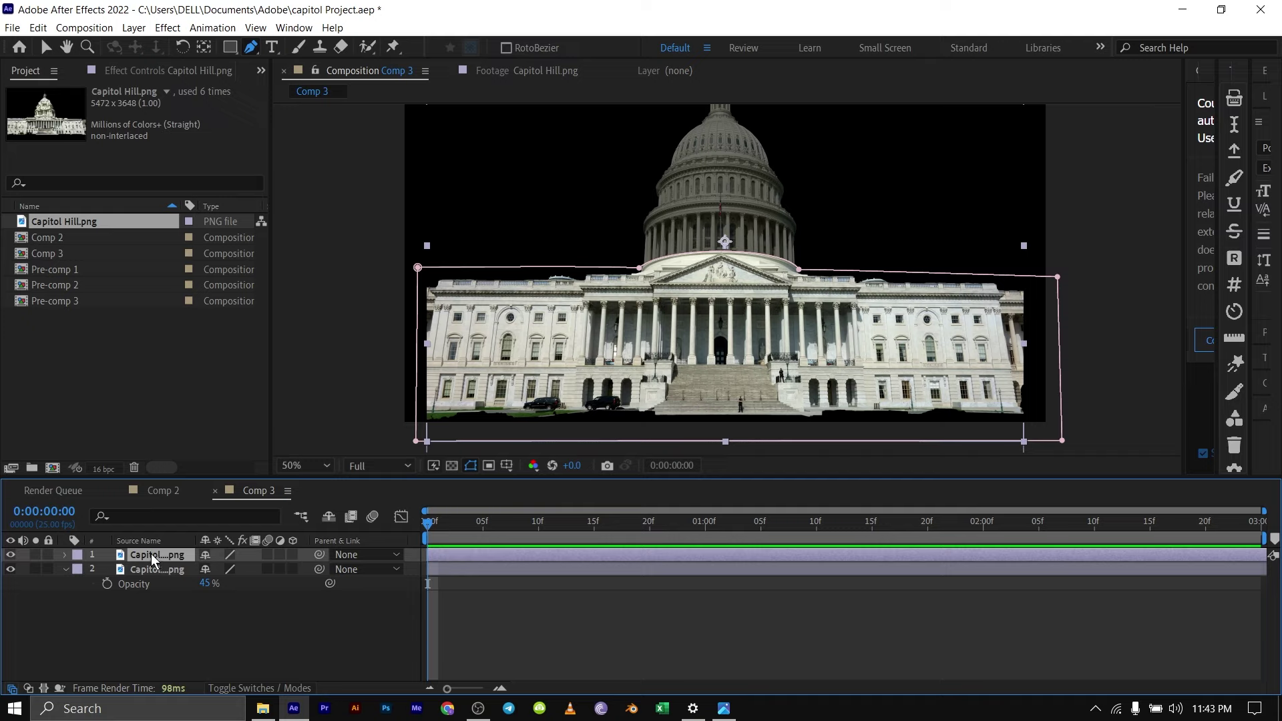
# Duplicate the masked lower-building layer, delete all masks from the second layer, and hide the top layer.
pyautogui.hotkey('ctrl', 'd')
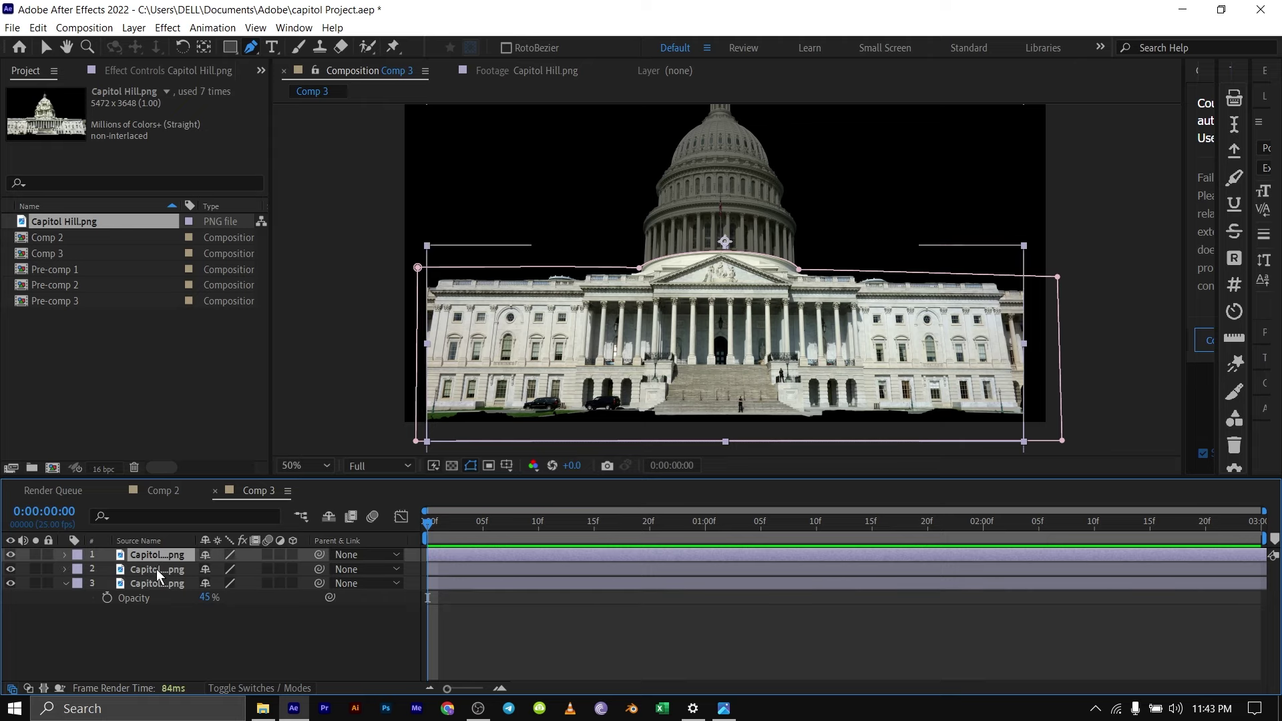
pyautogui.click(156, 569)
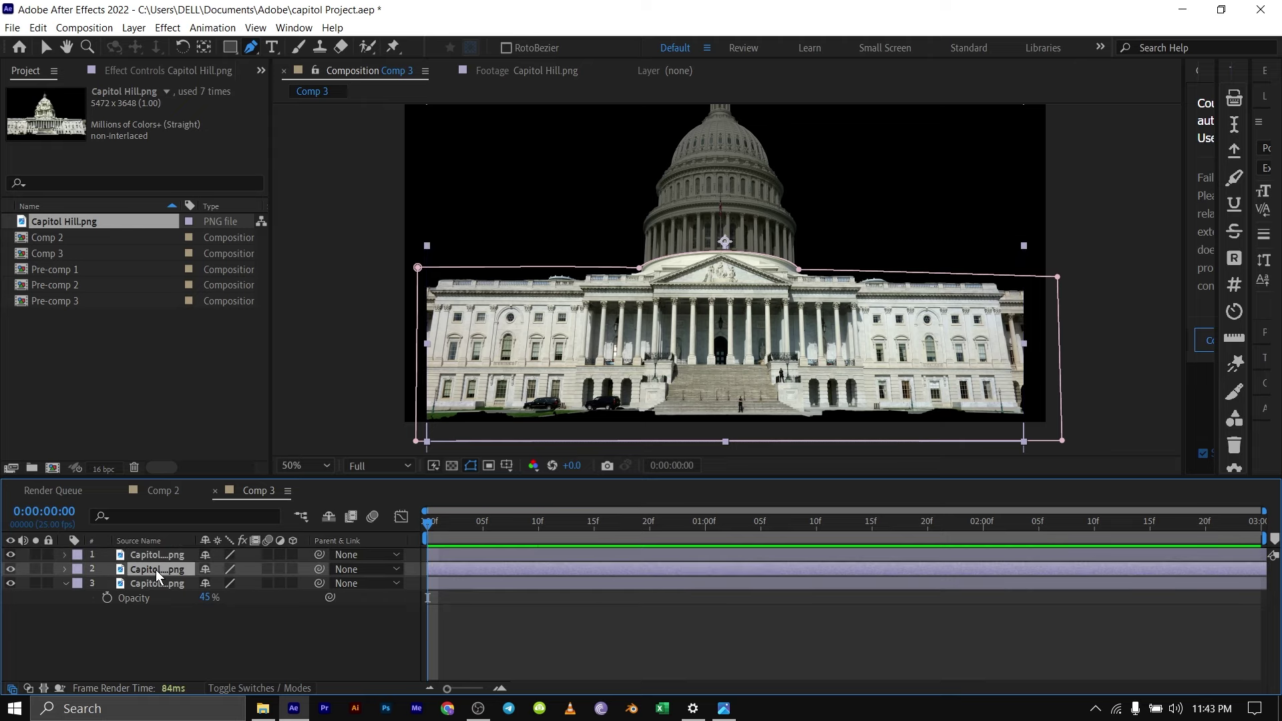
pyautogui.click(65, 569)
pyautogui.press('Delete')
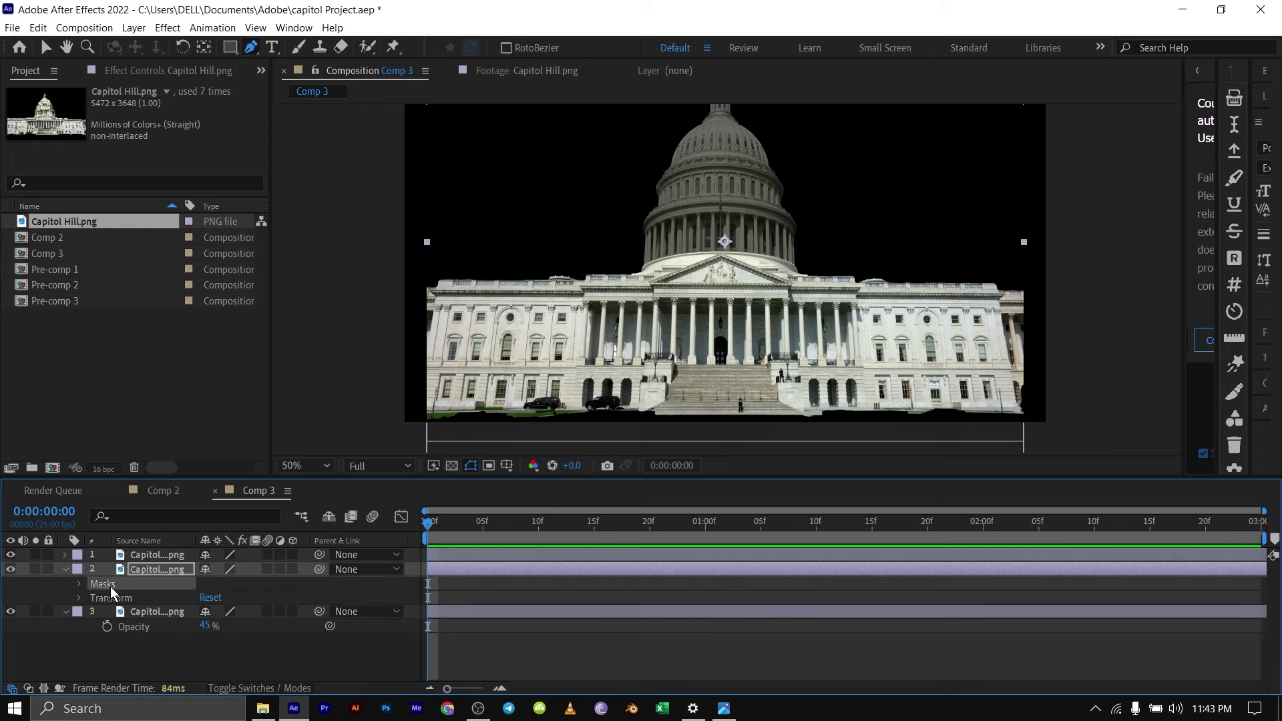
pyautogui.click(140, 567)
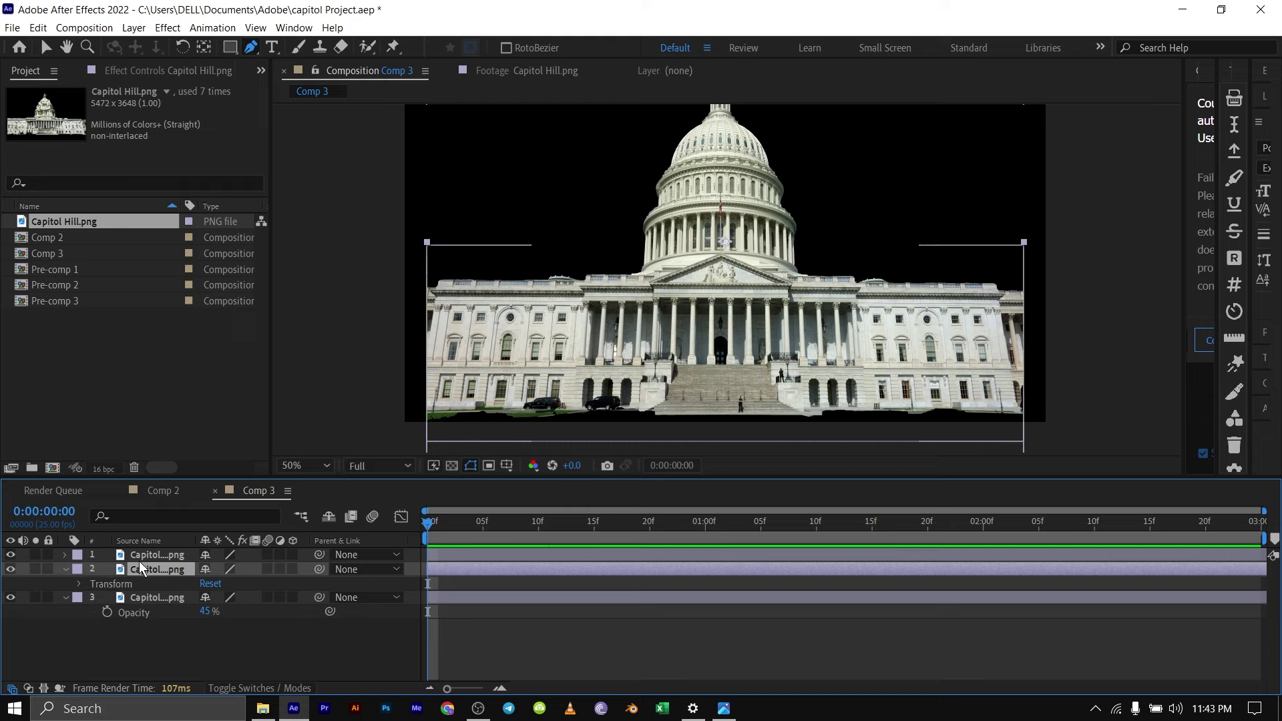
pyautogui.click(10, 555)
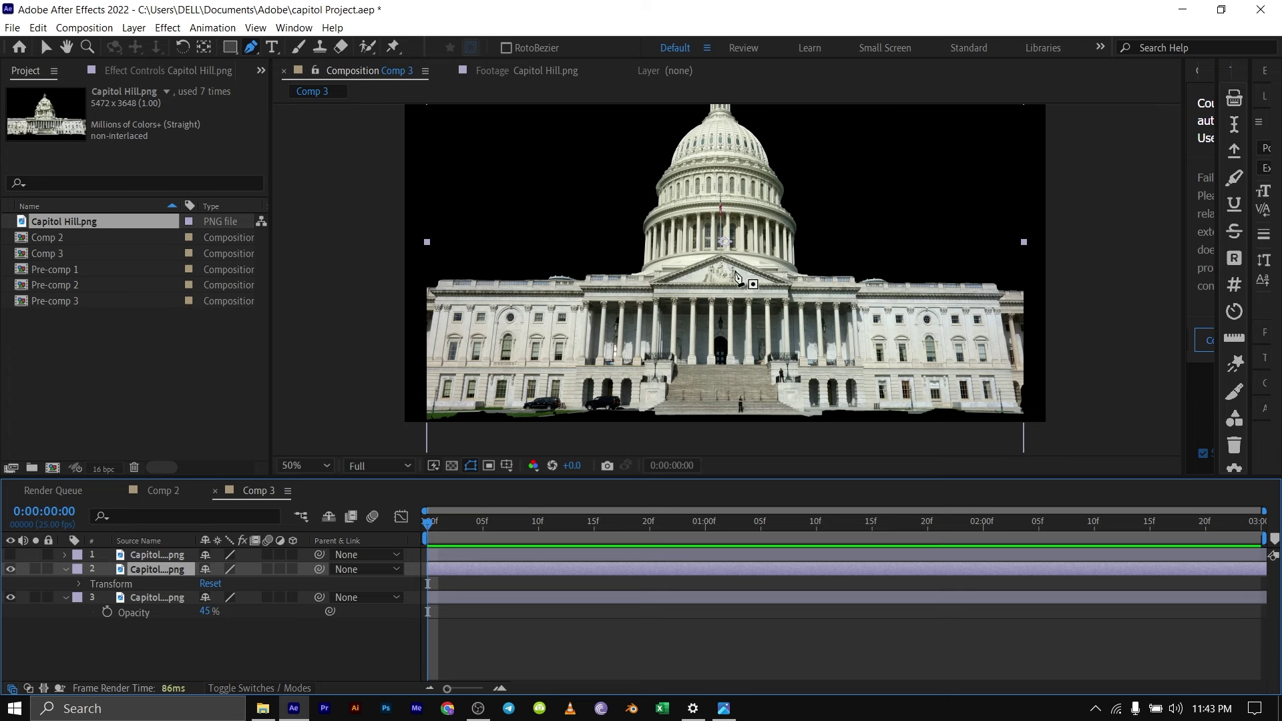
# Start a mask on the second Capitol layer with smooth points outside the left and right edges of the columned ring's cornice.
pyautogui.scroll(2, 671, 226)
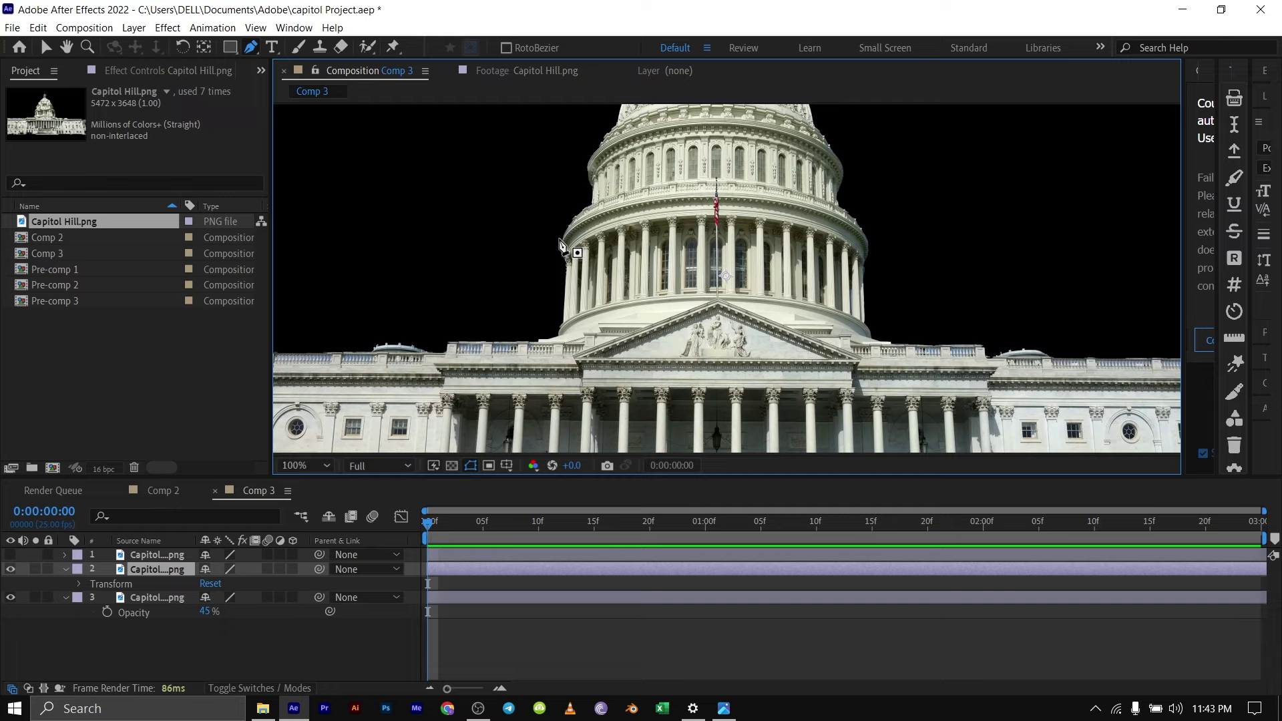
pyautogui.click(555, 242)
pyautogui.moveTo(550, 244); pyautogui.dragTo(545, 260)
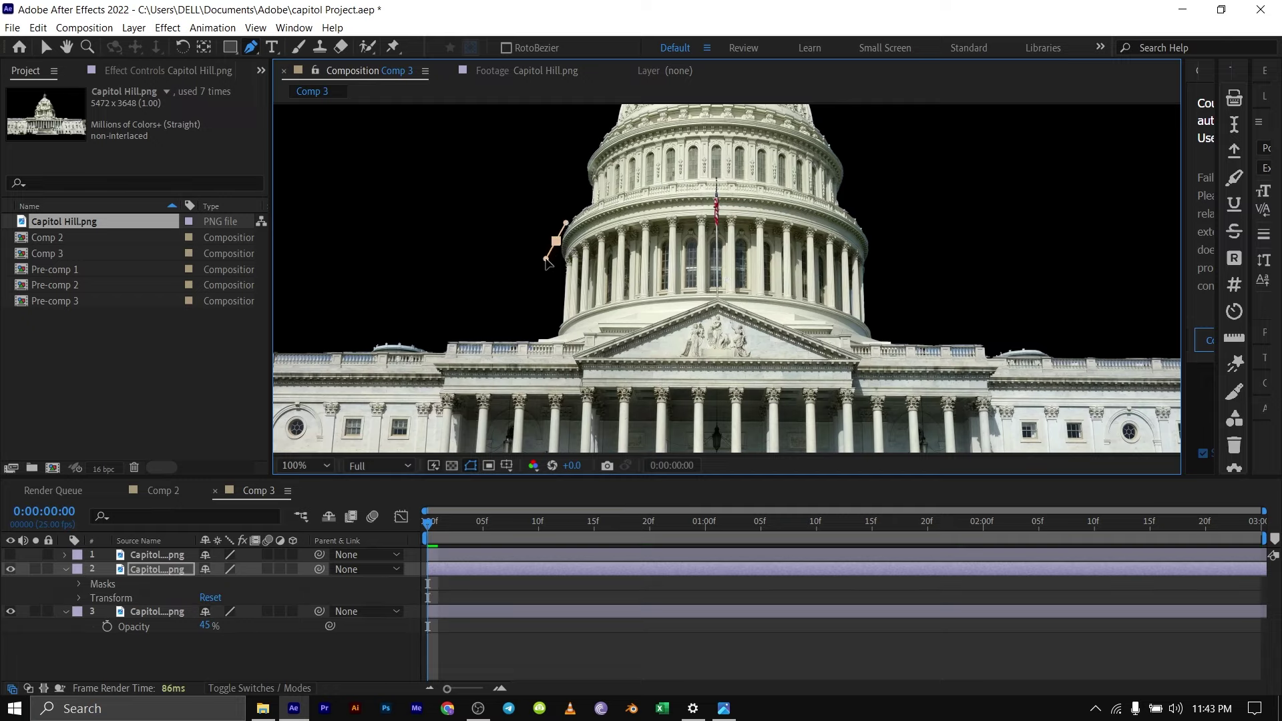
pyautogui.click(873, 244)
pyautogui.moveTo(875, 251); pyautogui.dragTo(893, 281)
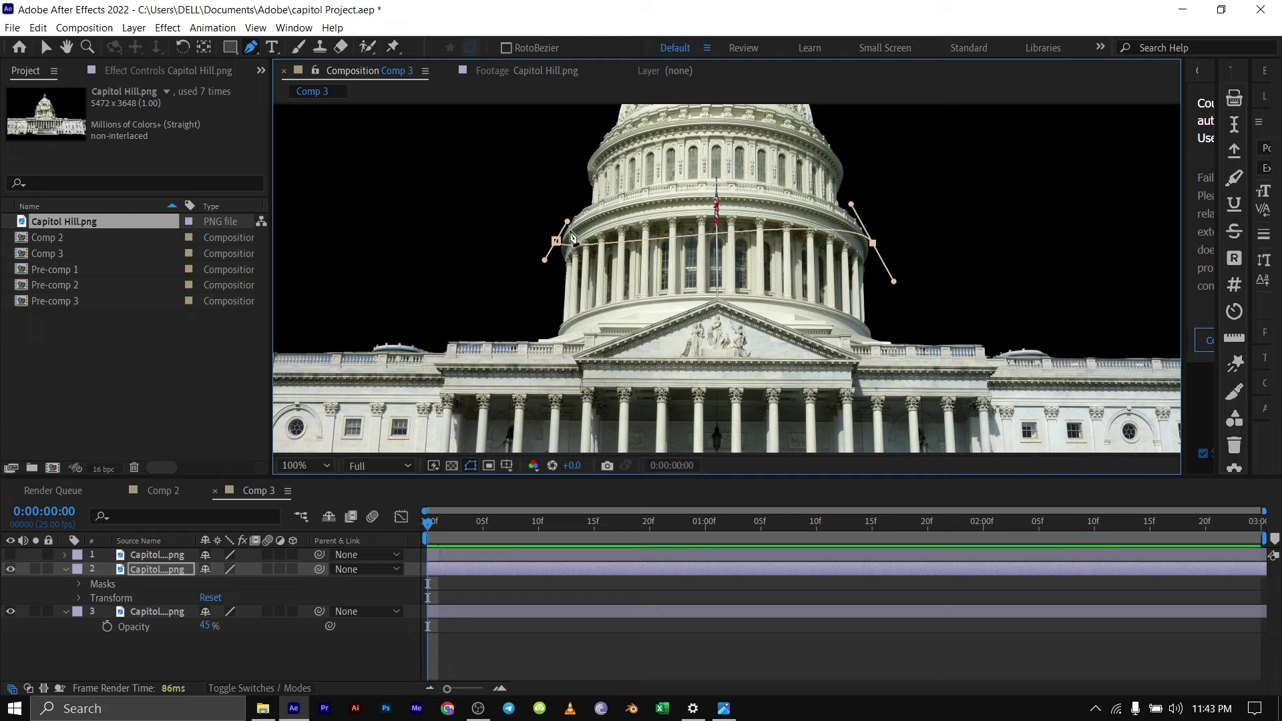
# Adjust the direction handles of both mask points so the curve follows the cornice above the columned ring.
pyautogui.moveTo(567, 226); pyautogui.dragTo(540, 269)
pyautogui.moveTo(566, 220); pyautogui.dragTo(615, 137)
pyautogui.moveTo(852, 204); pyautogui.dragTo(858, 180)
pyautogui.moveTo(541, 268); pyautogui.dragTo(535, 297)
pyautogui.moveTo(858, 180); pyautogui.dragTo(854, 169)
# Complete the mask around the columned ring with points at the right and left ends of its base, curving the lower edge and closing the path.
pyautogui.keyDown('ctrl'); pyautogui.click(881, 324); pyautogui.keyUp('ctrl')
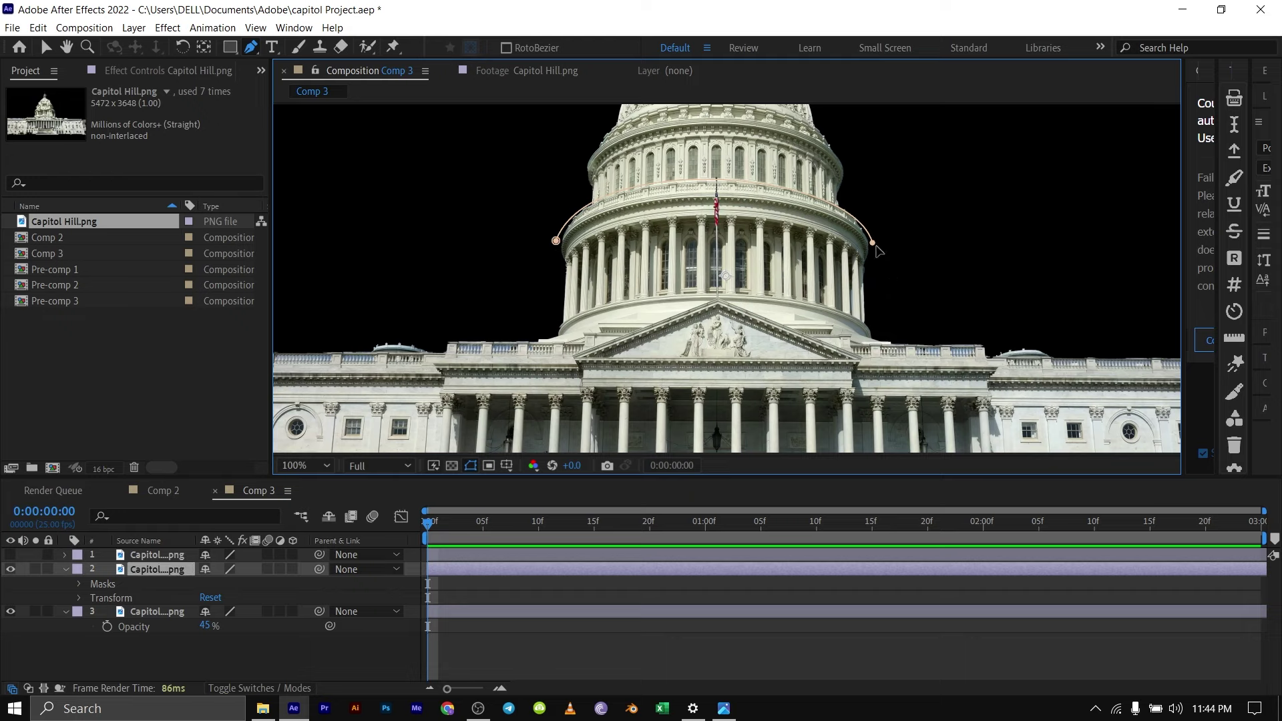
pyautogui.click(873, 243)
pyautogui.moveTo(876, 333); pyautogui.dragTo(880, 339)
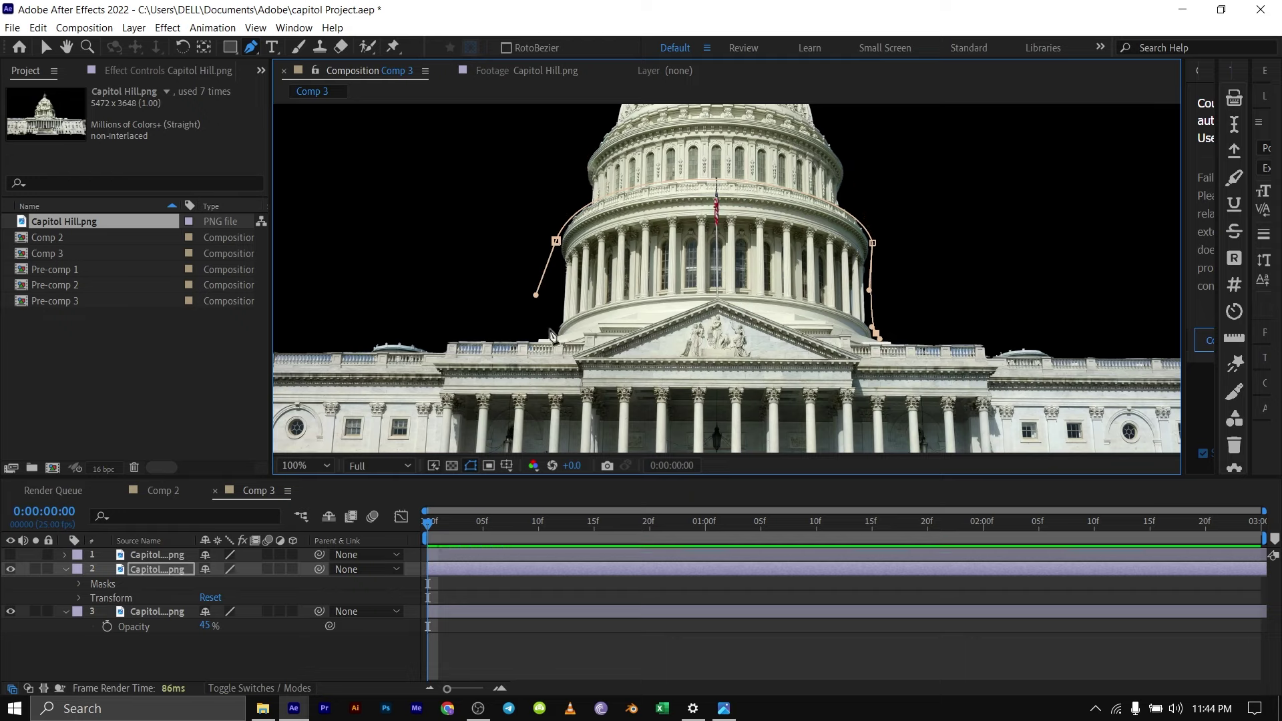
pyautogui.moveTo(565, 300); pyautogui.dragTo(615, 259)
pyautogui.click(876, 333)
pyautogui.moveTo(855, 316); pyautogui.dragTo(846, 300)
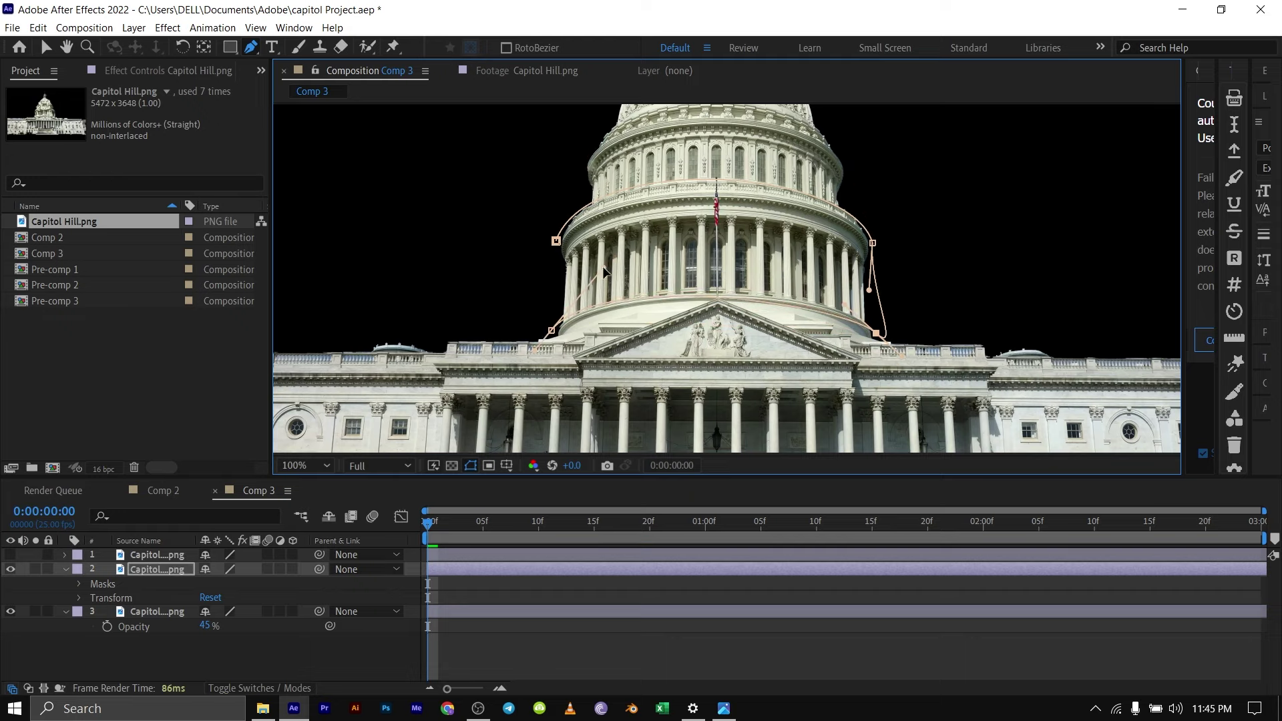
pyautogui.press('.')
pyautogui.press(',')
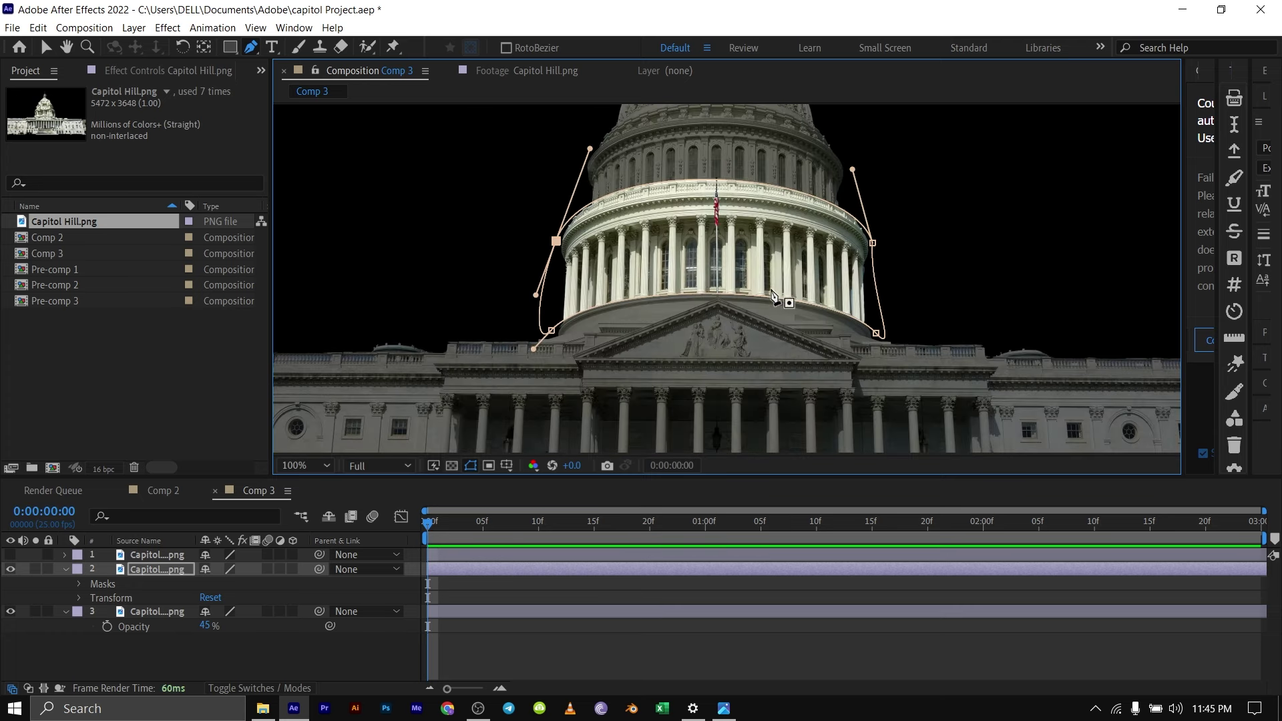
# Duplicate the columned-ring layer, select the lower copy, and hide the upper one.
pyautogui.click(144, 571)
pyautogui.press('u')
pyautogui.hotkey('ctrl', 'd')
pyautogui.click(160, 583)
pyautogui.click(10, 568)
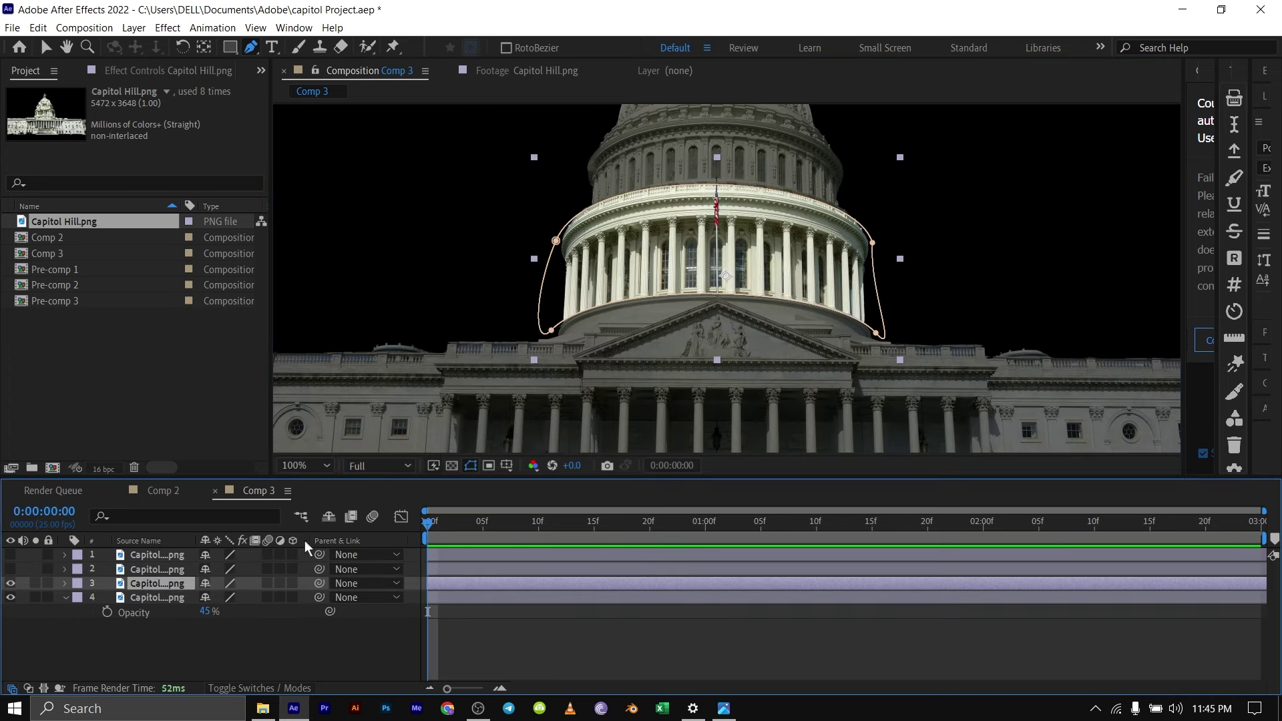
# Select the third layer's Mask 1 and move the whole mask up onto the windowed ring above the columns.
pyautogui.click(46, 47)
pyautogui.click(743, 299)
pyautogui.scroll(-1, 743, 294)
pyautogui.click(157, 583)
pyautogui.click(65, 583)
pyautogui.click(94, 611)
pyautogui.click(133, 612)
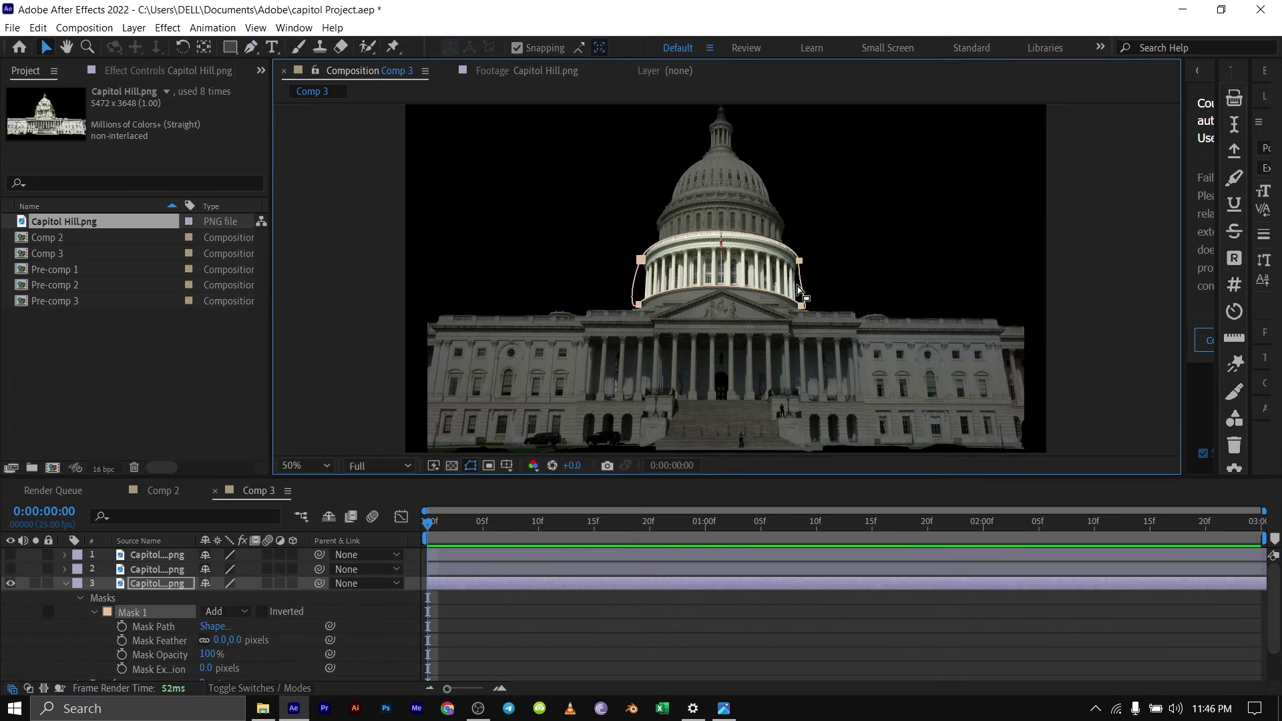
pyautogui.moveTo(800, 304); pyautogui.dragTo(799, 261)
# Reposition the moved mask's two lower points and adjust the left one's handles to follow the windowed ring's lower edge.
pyautogui.click(150, 569)
pyautogui.click(150, 583)
pyautogui.scroll(1, 765, 301)
pyautogui.moveTo(547, 243); pyautogui.dragTo(558, 220)
pyautogui.moveTo(873, 244)
pyautogui.mouseDown()
pyautogui.moveTo(893, 257)
pyautogui.moveTo(875, 221)
pyautogui.mouseUp()
pyautogui.moveTo(600, 173); pyautogui.dragTo(605, 174)
pyautogui.moveTo(537, 247); pyautogui.dragTo(533, 245)
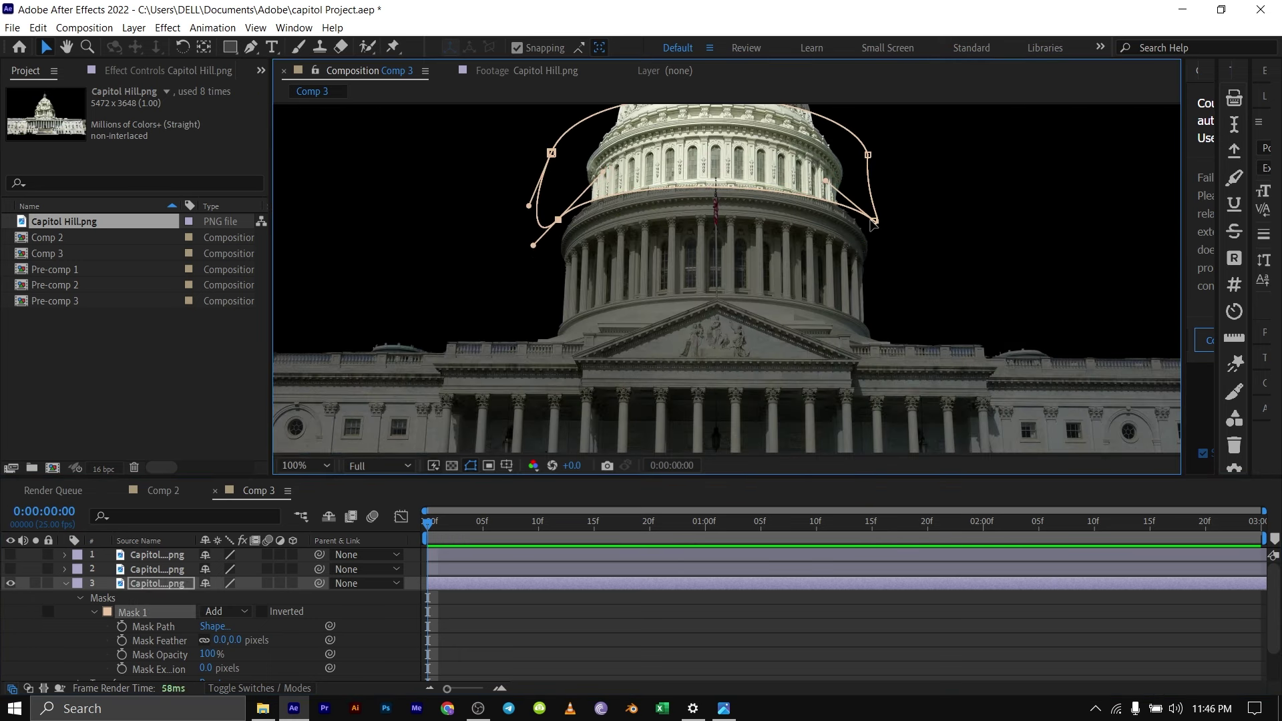
# Fine-tune the windowed ring's lower mask points, extending the right point's outer handle and lowering that point slightly.
pyautogui.click(875, 221)
pyautogui.moveTo(881, 227); pyautogui.dragTo(902, 254)
pyautogui.click(558, 219)
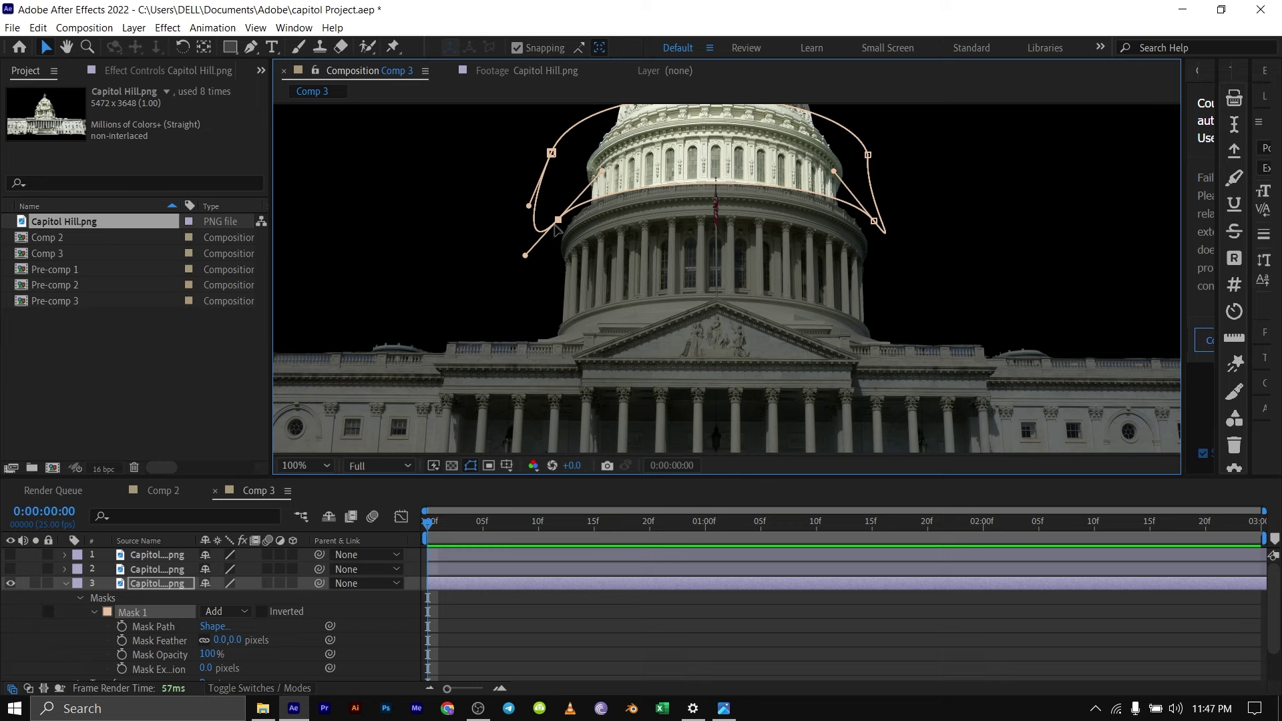
pyautogui.moveTo(558, 220); pyautogui.dragTo(562, 221)
pyautogui.moveTo(874, 221); pyautogui.dragTo(910, 265)
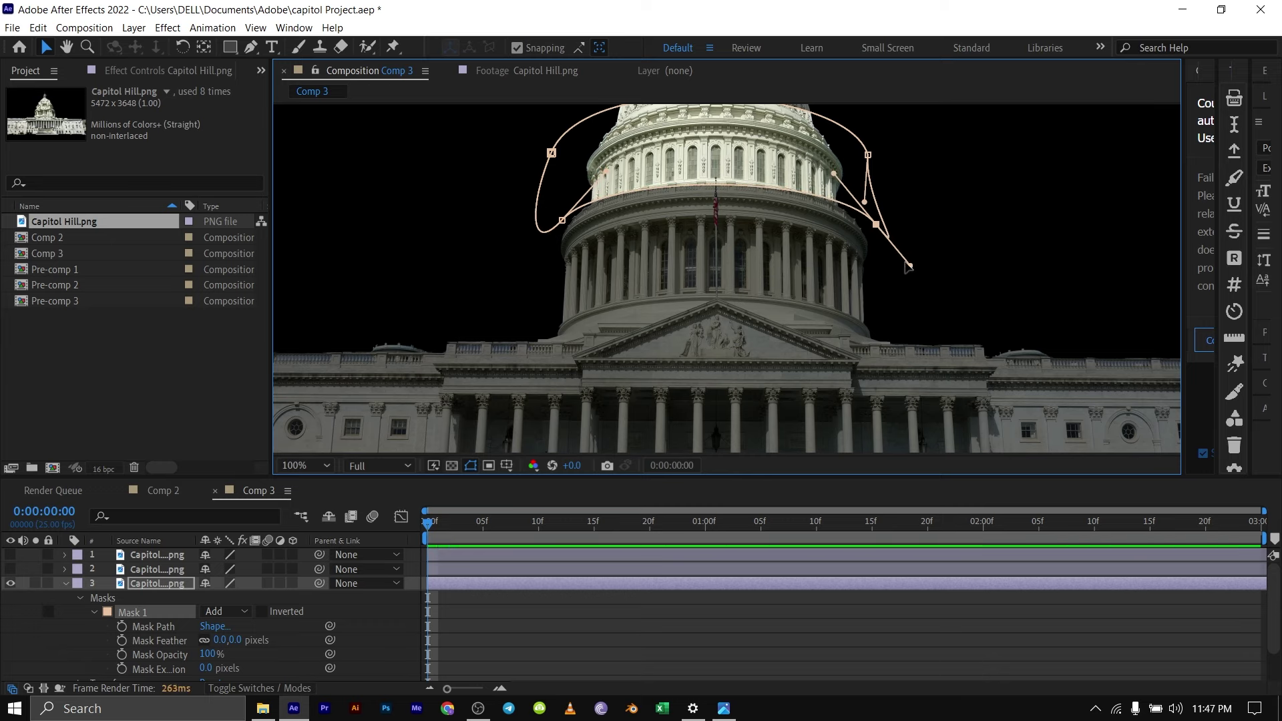
pyautogui.moveTo(876, 224); pyautogui.dragTo(876, 235)
pyautogui.moveTo(910, 275); pyautogui.dragTo(913, 287)
pyautogui.moveTo(562, 220); pyautogui.dragTo(561, 224)
# Move the mask's two upper points inward and adjust their handles to follow the upper edge of the windowed ring.
pyautogui.click(552, 152)
pyautogui.moveTo(562, 160); pyautogui.dragTo(546, 317)
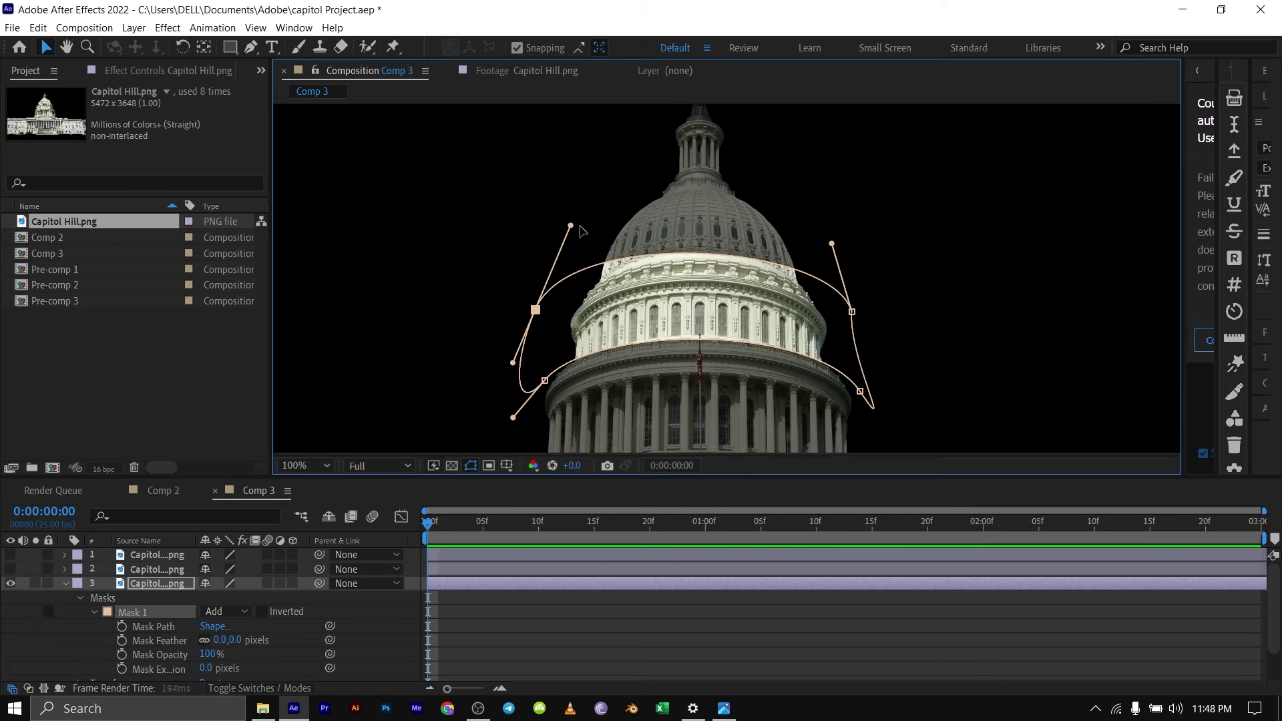
pyautogui.moveTo(571, 226); pyautogui.dragTo(582, 265)
pyautogui.moveTo(535, 309); pyautogui.dragTo(572, 296)
pyautogui.moveTo(852, 312); pyautogui.dragTo(830, 315)
pyautogui.click(573, 296)
pyautogui.moveTo(618, 250); pyautogui.dragTo(623, 254)
pyautogui.moveTo(809, 246); pyautogui.dragTo(786, 236)
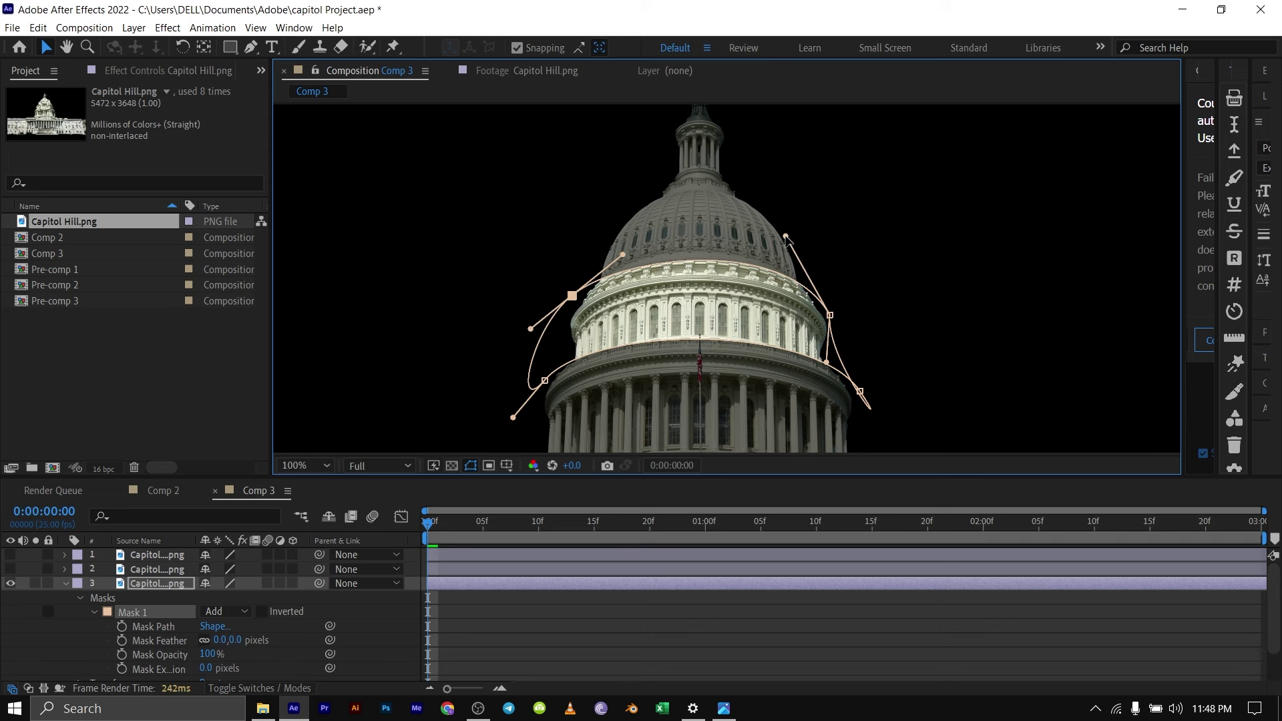
# Duplicate the windowed-ring layer and move the lower copy's entire mask up over the dome.
pyautogui.click(65, 583)
pyautogui.click(11, 598)
pyautogui.click(11, 597)
pyautogui.hotkey('ctrl', 'd')
pyautogui.click(145, 597)
pyautogui.click(850, 388)
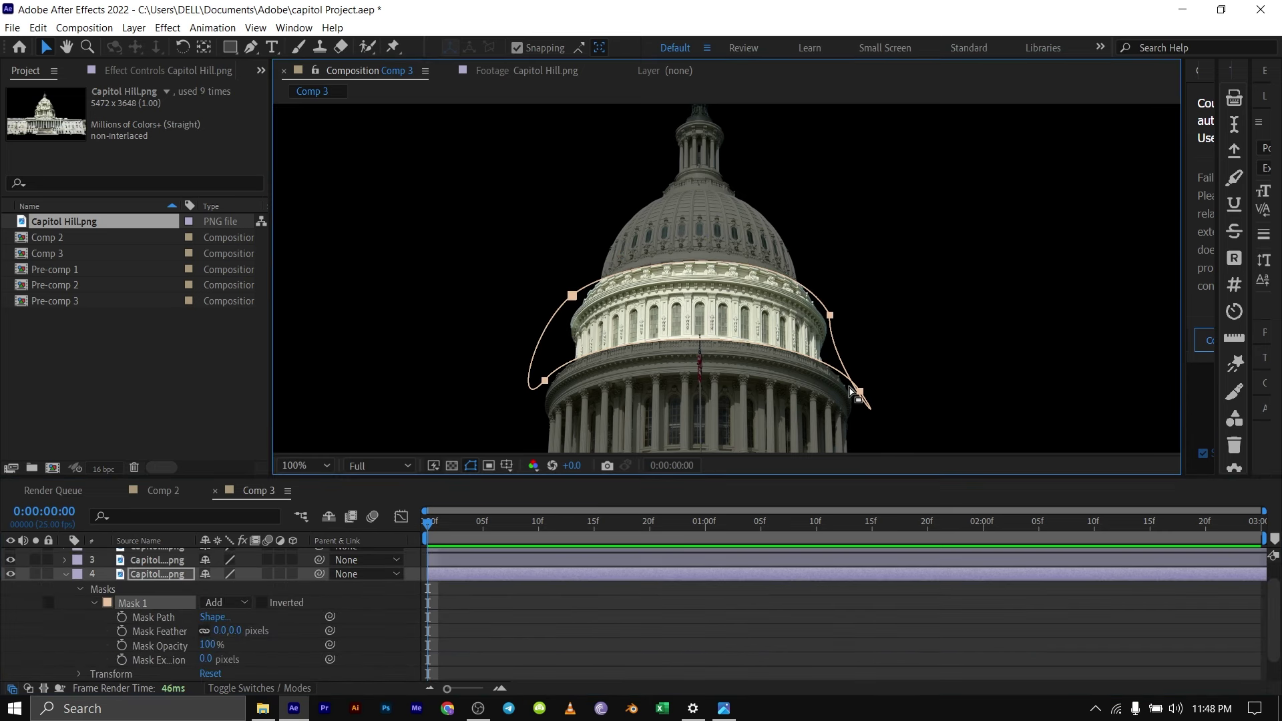
pyautogui.moveTo(857, 390); pyautogui.dragTo(861, 313)
# Reshape the dome mask's lower left and lower right points so its bottom curve follows the dome's lower edge.
pyautogui.scroll(1, 950, 292)
pyautogui.click(133, 603)
pyautogui.click(251, 47)
pyautogui.click(372, 328)
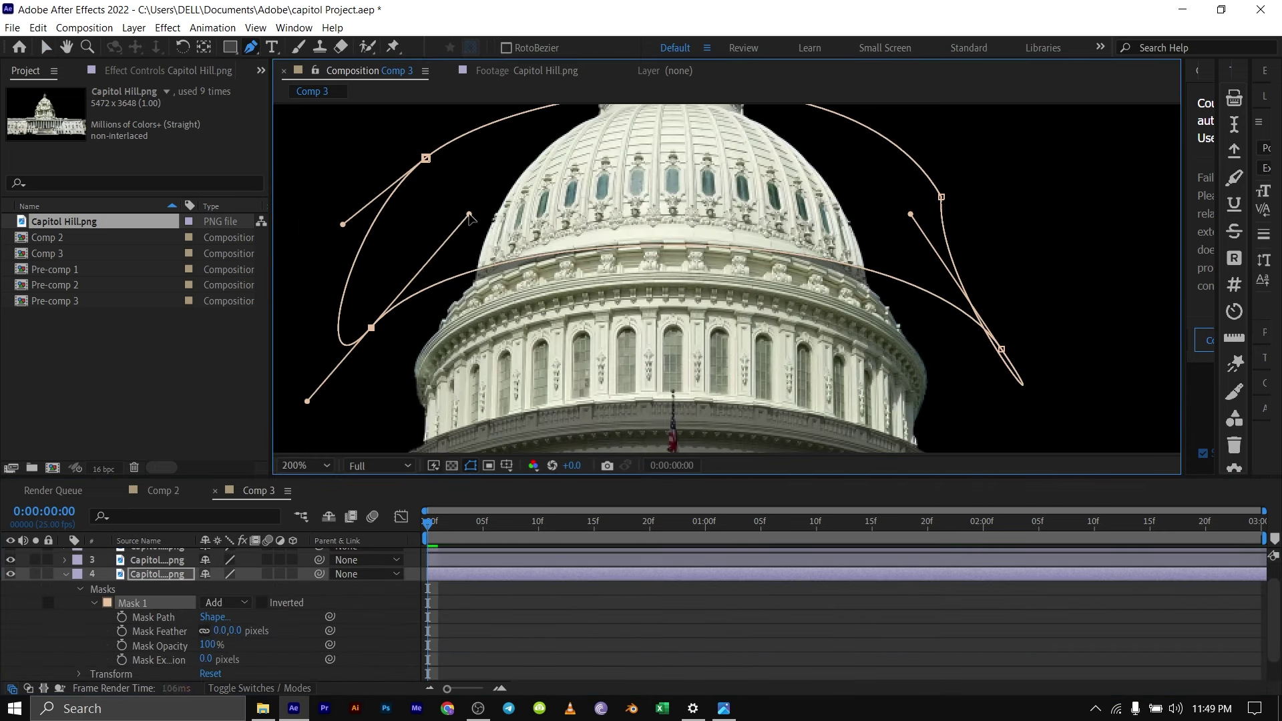
pyautogui.moveTo(469, 213); pyautogui.dragTo(456, 239)
pyautogui.moveTo(371, 328); pyautogui.dragTo(420, 308)
pyautogui.moveTo(1002, 350); pyautogui.dragTo(969, 354)
# Hide the windowed-ring layer to isolate the dome section and check its mask.
pyautogui.scroll(-1, 115, 621)
pyautogui.scroll(2, 114, 621)
pyautogui.click(11, 583)
pyautogui.moveTo(677, 283); pyautogui.dragTo(666, 397)
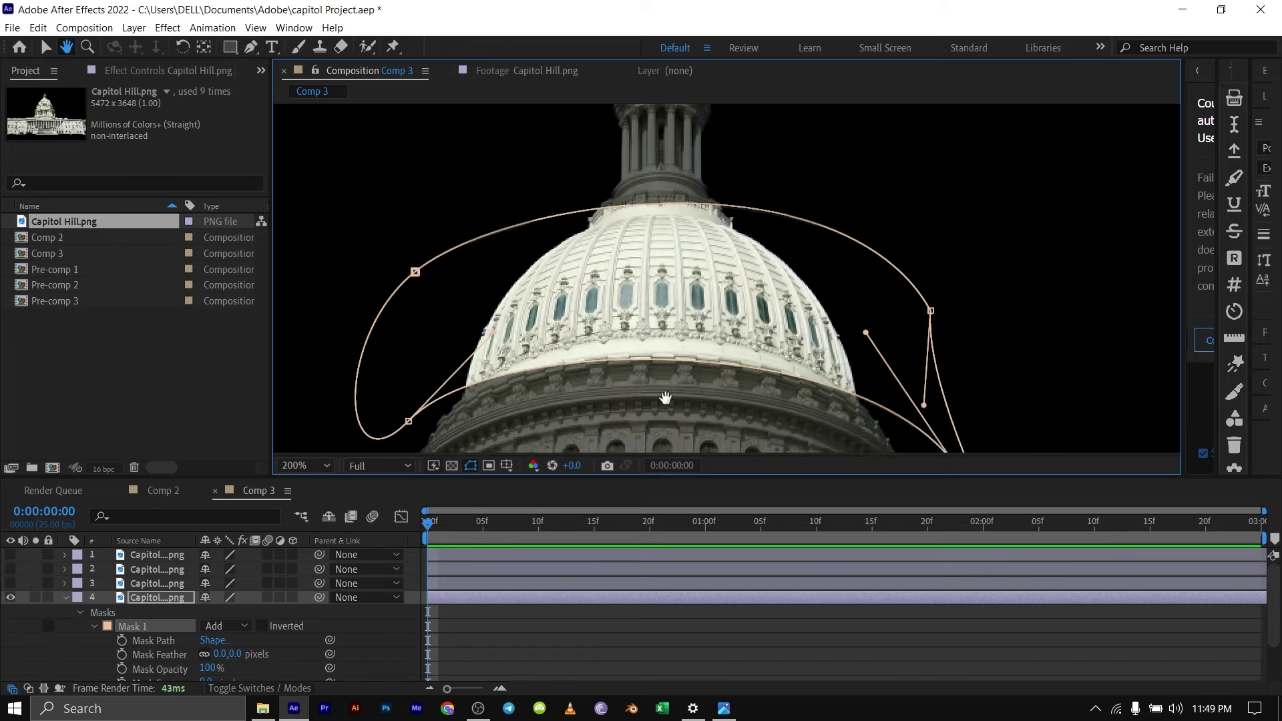
pyautogui.scroll(1, 665, 397)
pyautogui.scroll(-2, 665, 397)
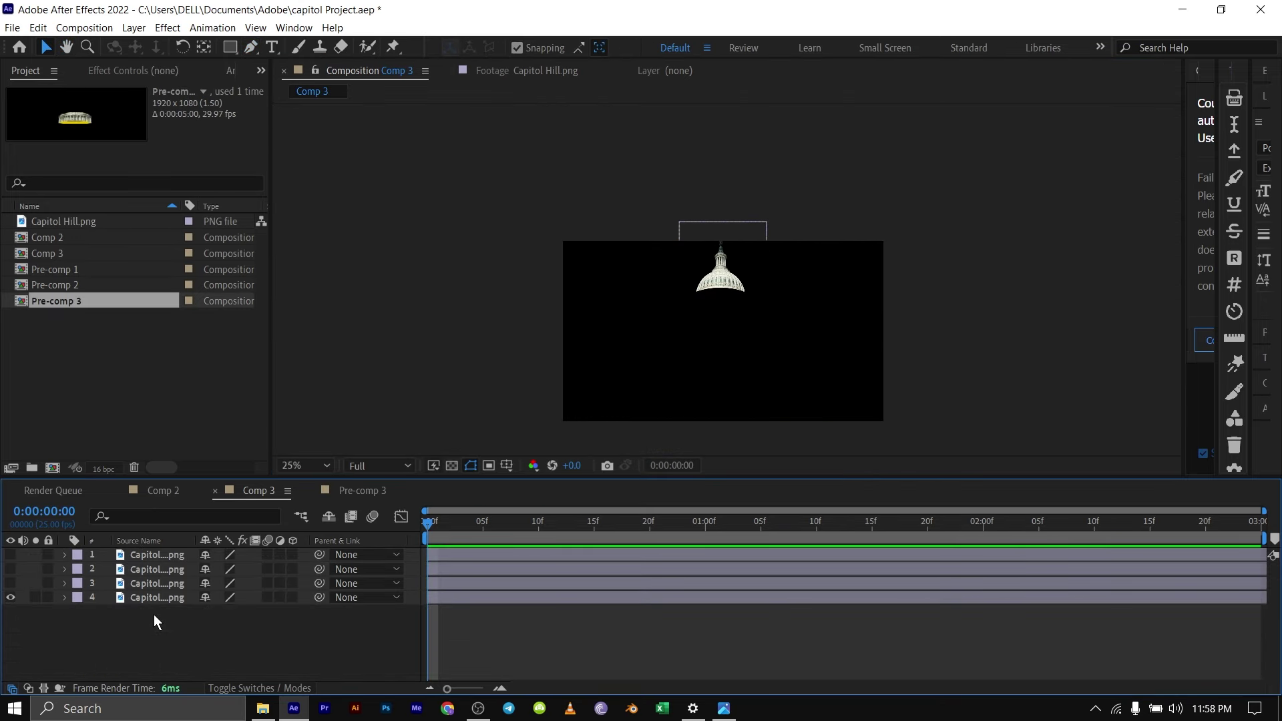
# Show only the columned-ring layer, hiding the dome layer, and choose the Ellipse tool.
pyautogui.click(160, 583)
pyautogui.click(161, 569)
pyautogui.click(10, 568)
pyautogui.click(10, 597)
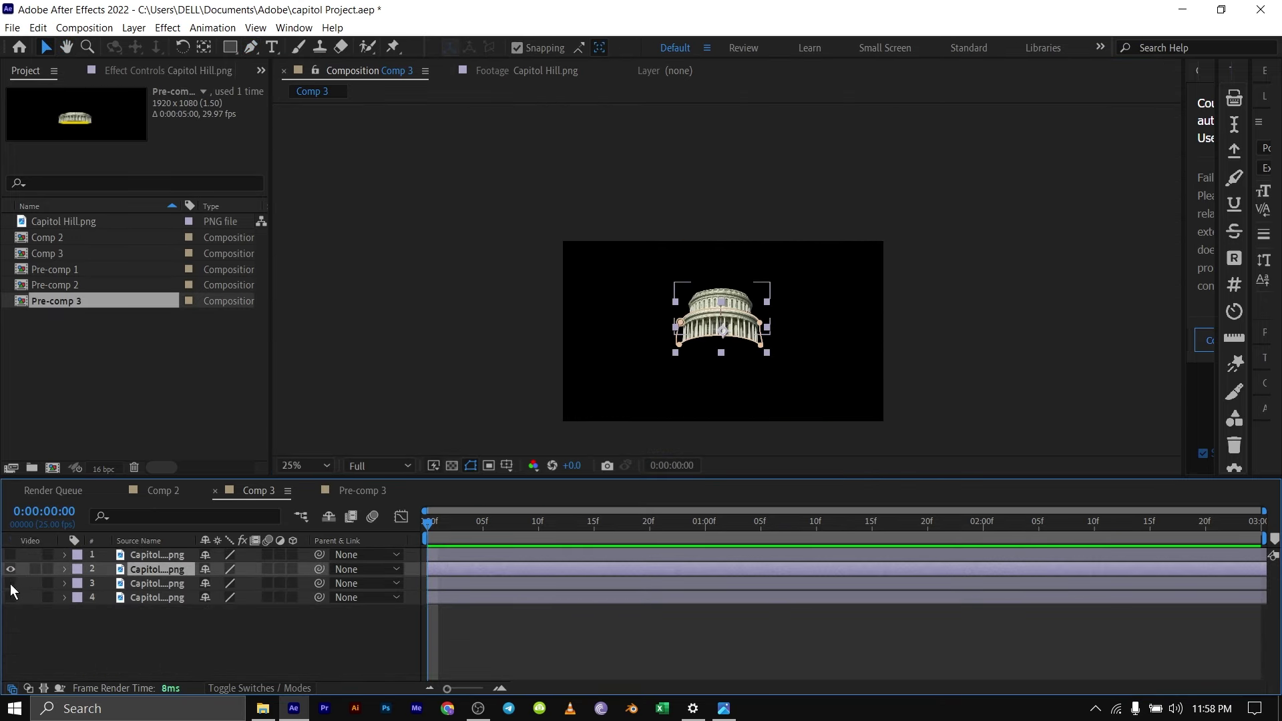
pyautogui.click(232, 49)
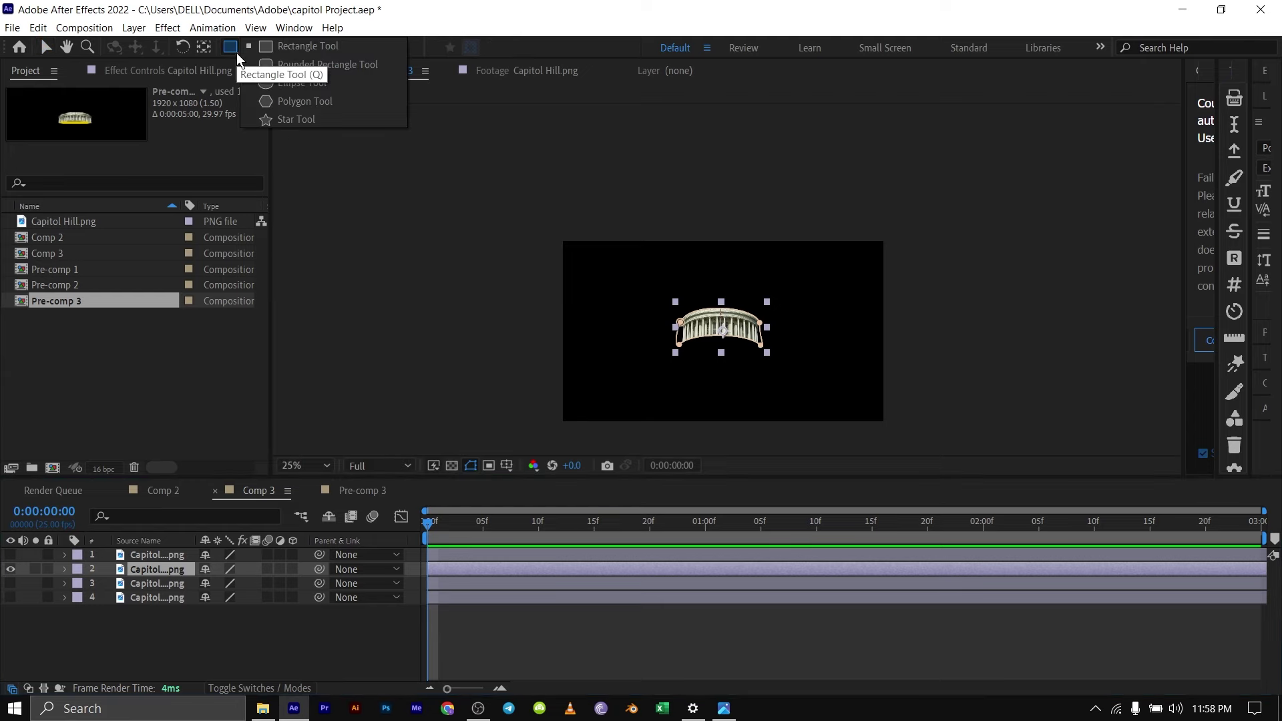
pyautogui.click(288, 82)
pyautogui.scroll(3, 651, 367)
pyautogui.moveTo(652, 365); pyautogui.dragTo(660, 2)
pyautogui.press('q')
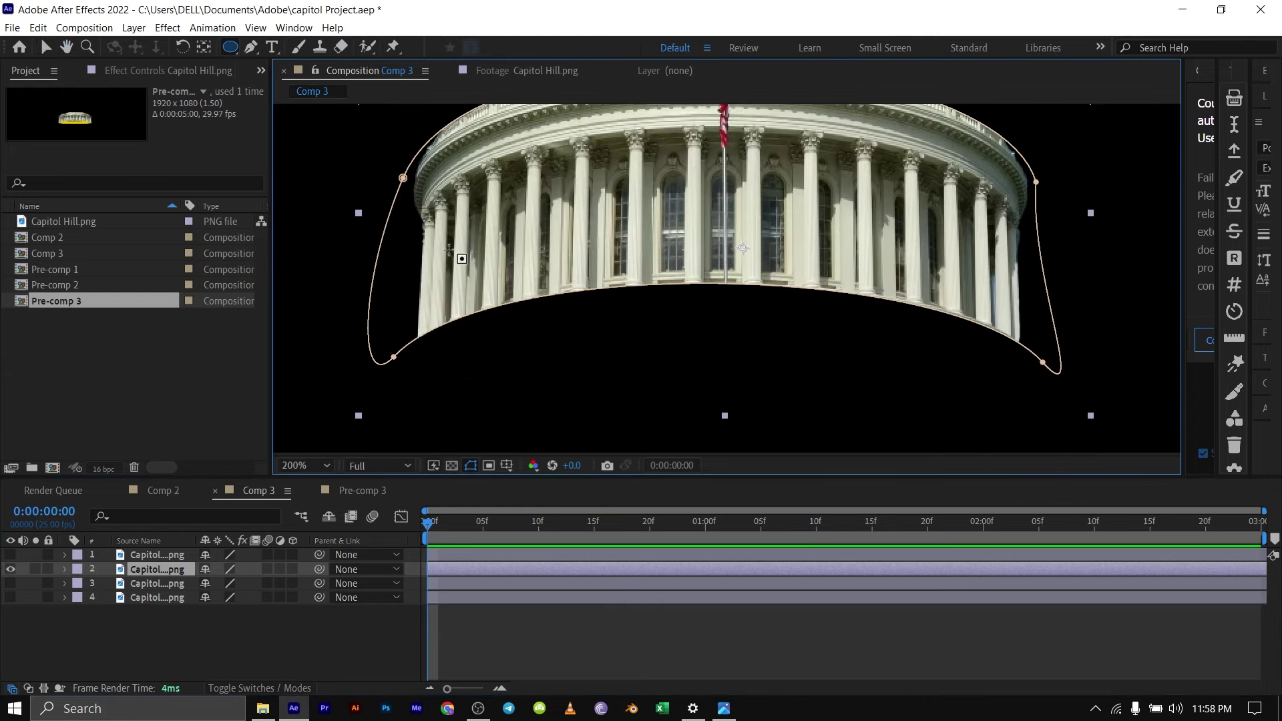
pyautogui.moveTo(419, 344); pyautogui.dragTo(1022, 369)
pyautogui.click(139, 611)
pyautogui.press('Delete')
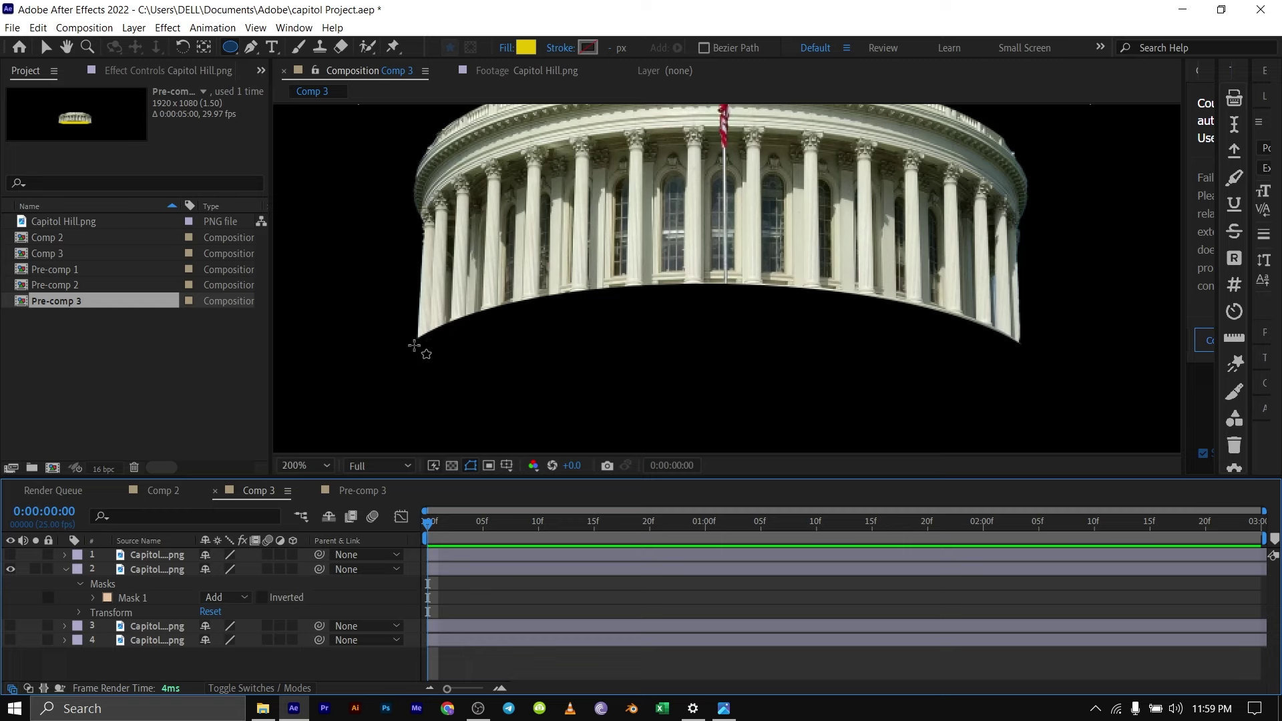
# Draw a yellow ellipse as wide as the columned ring just below it, and place its layer directly beneath the ring's layer.
pyautogui.moveTo(417, 345); pyautogui.dragTo(1019, 436)
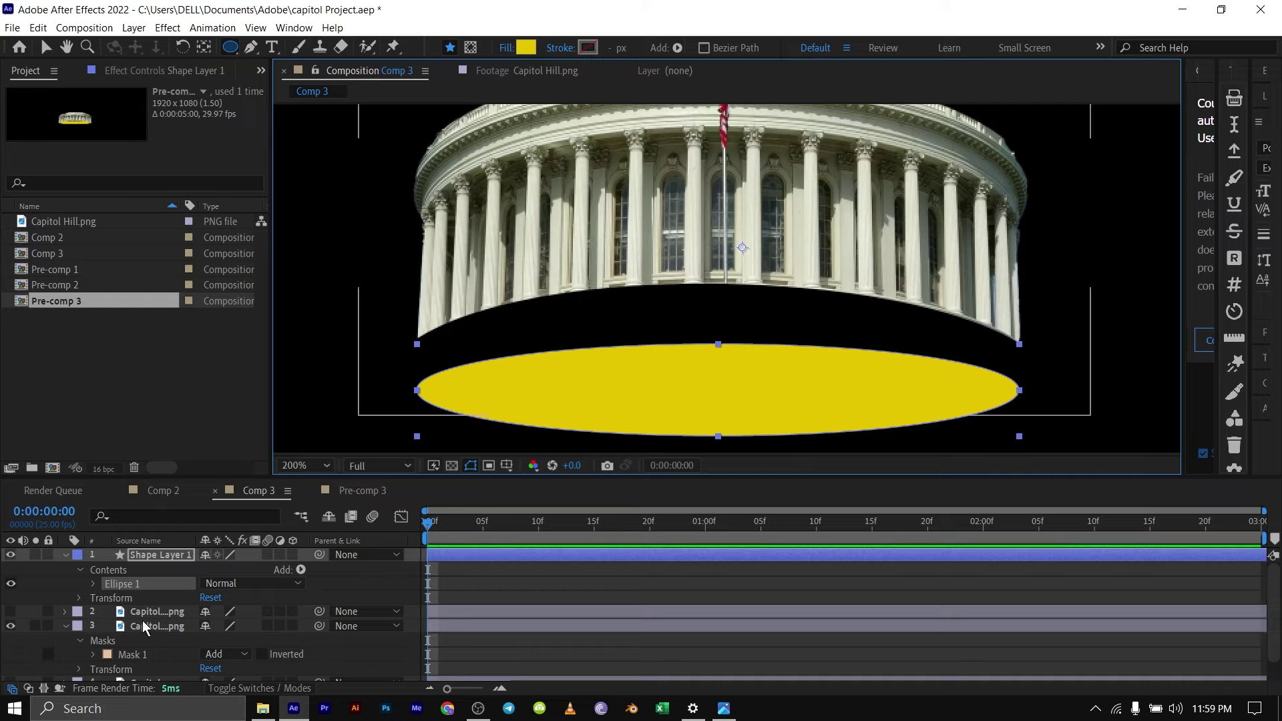
pyautogui.moveTo(150, 561); pyautogui.dragTo(118, 638)
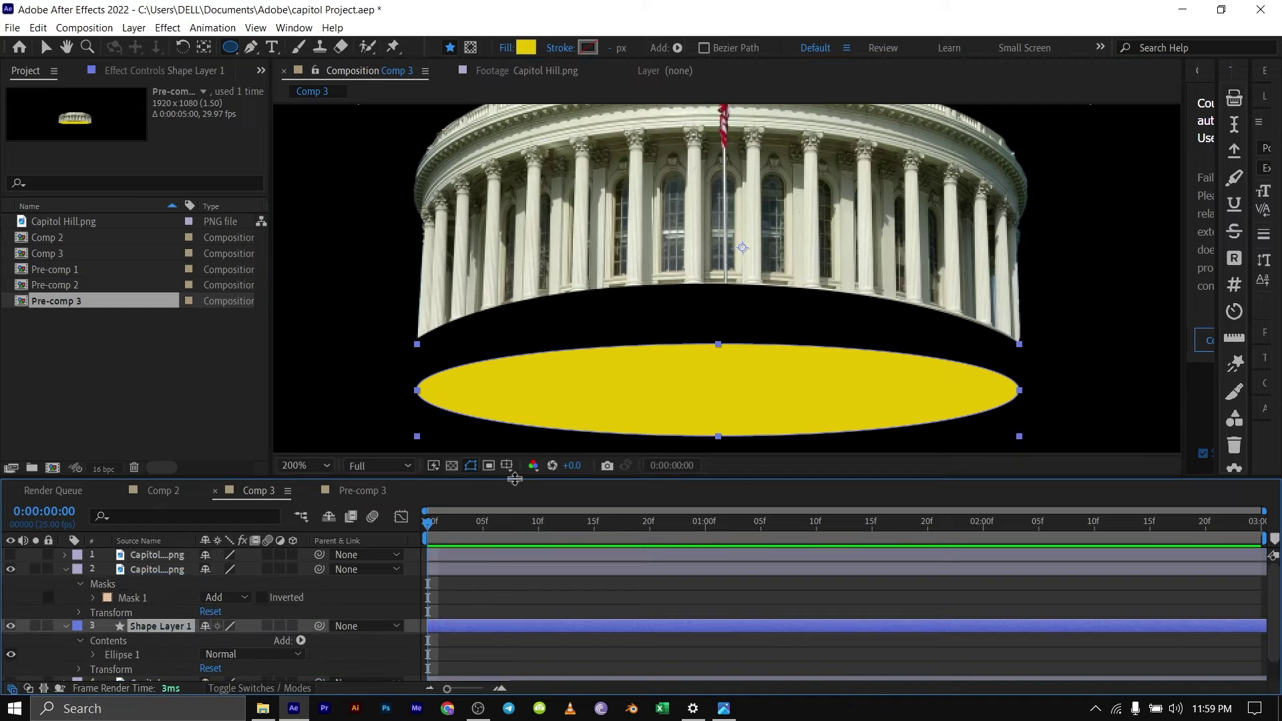
# Fit the yellow ellipse under the columned ring by setting its position to 961, 497.
pyautogui.click(46, 47)
pyautogui.press('p')
pyautogui.moveTo(237, 639); pyautogui.dragTo(195, 651)
pyautogui.click(343, 417)
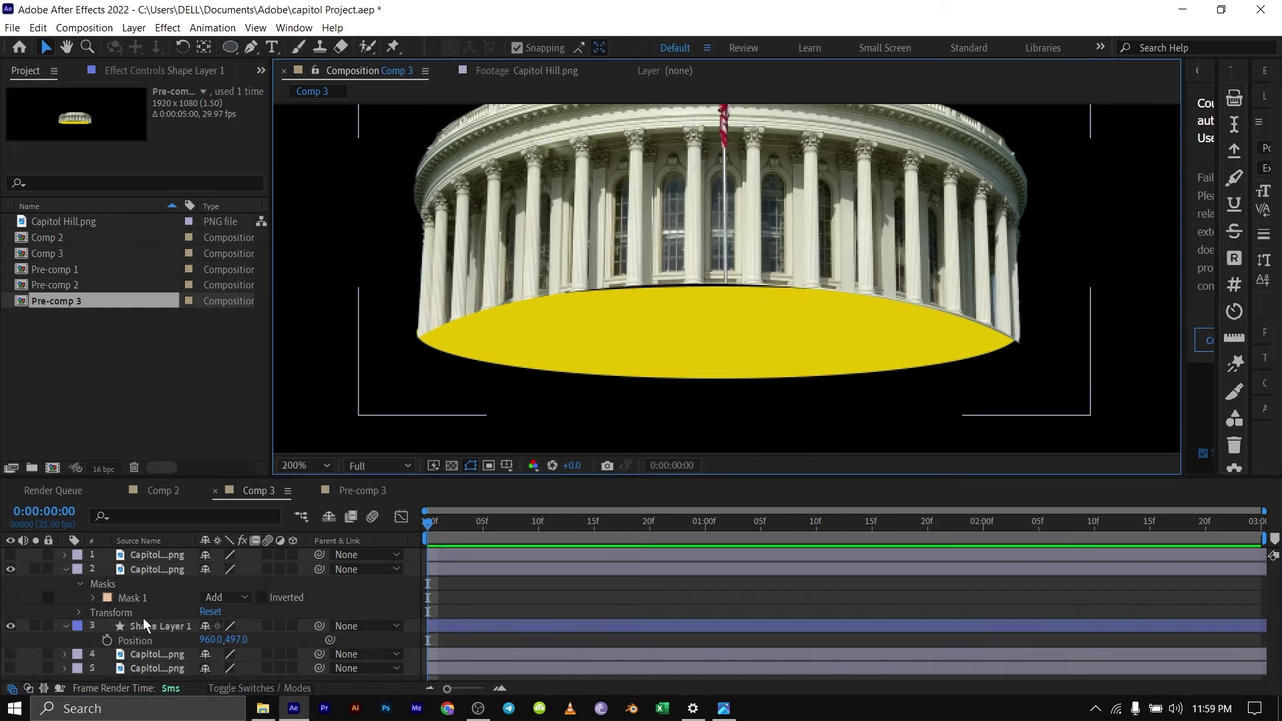
pyautogui.click(144, 622)
pyautogui.press('Right')
pyautogui.click(354, 392)
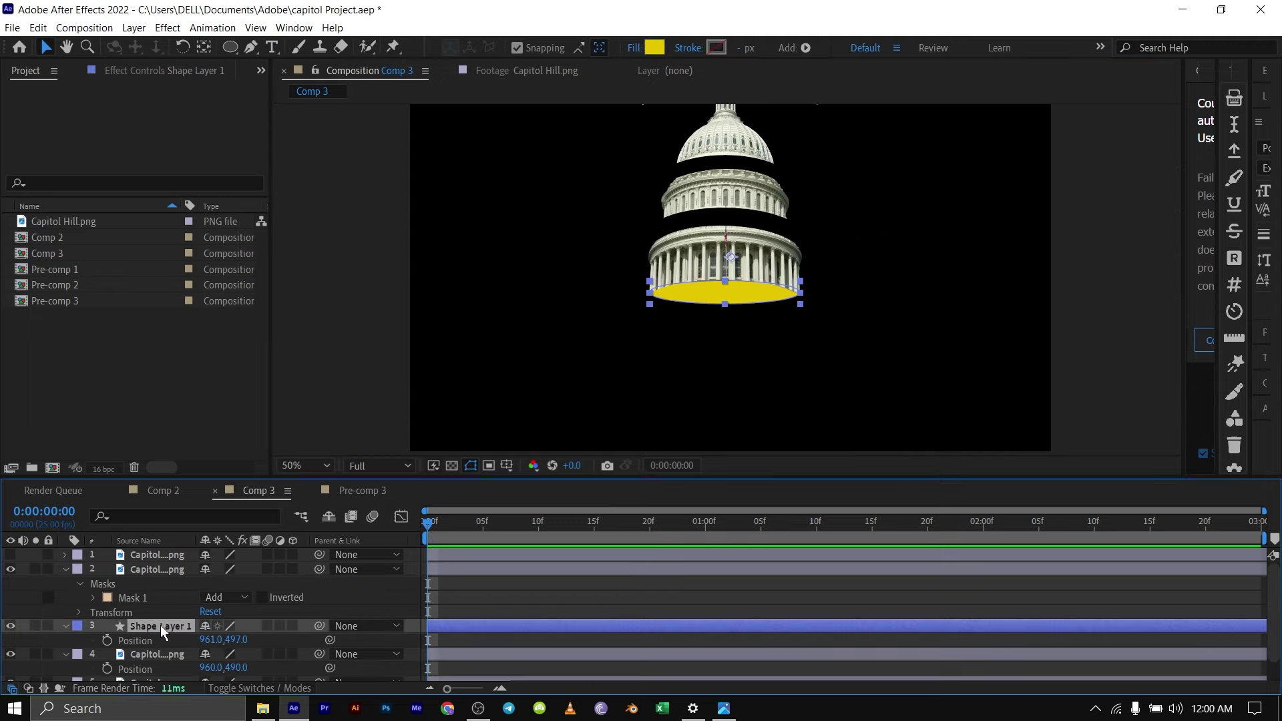
# Duplicate the yellow ellipse layer and place the copy directly beneath the windowed-ring layer.
pyautogui.hotkey('ctrl', 'd')
pyautogui.scroll(-2, 170, 621)
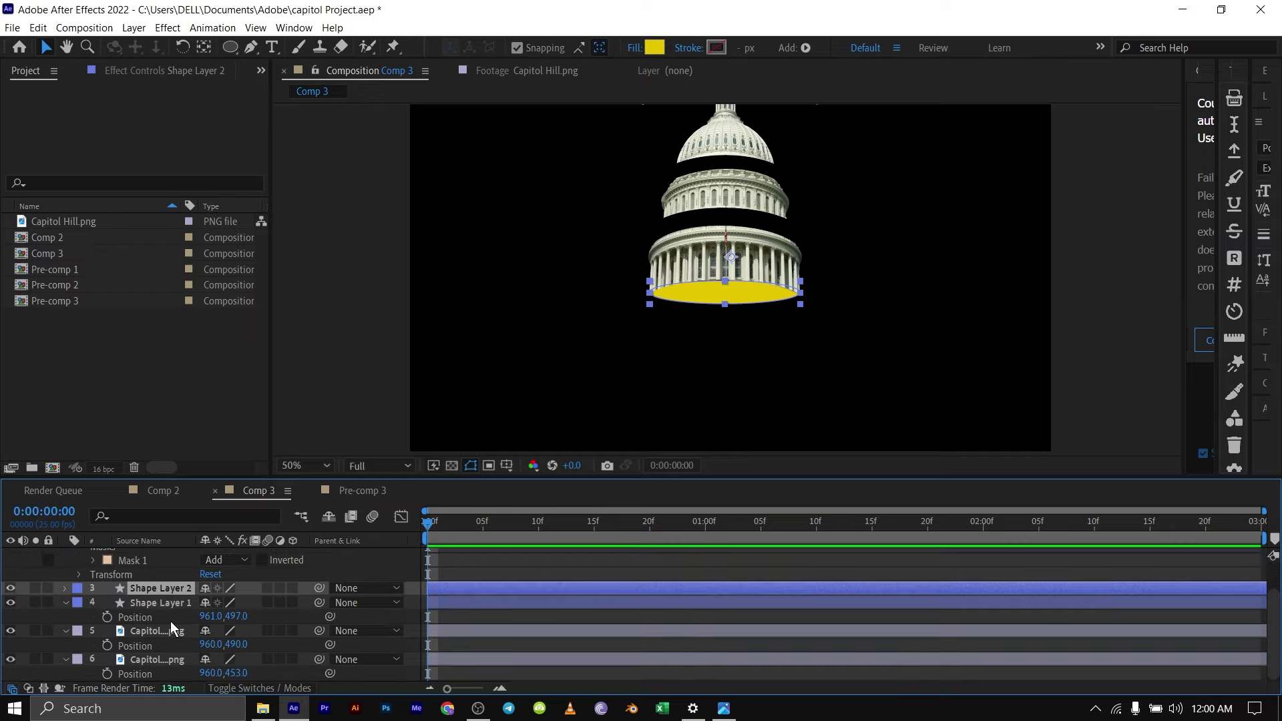
pyautogui.moveTo(167, 595); pyautogui.dragTo(167, 646)
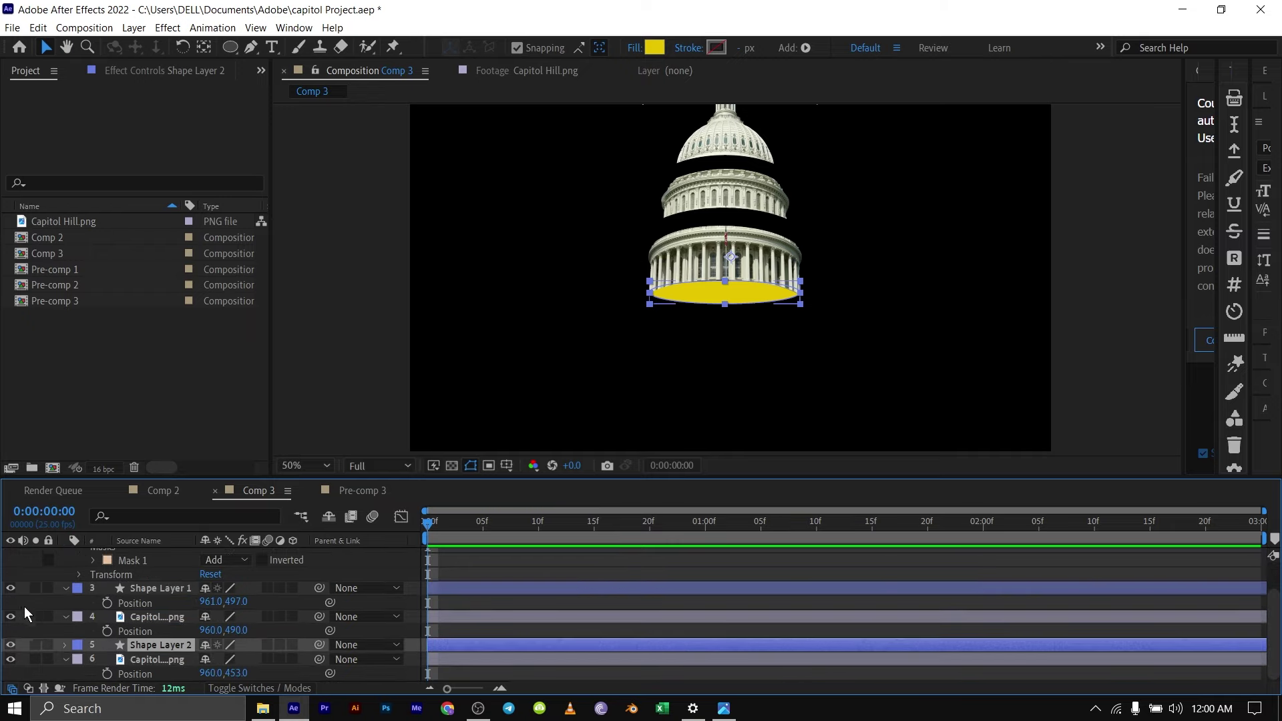
# Hide the columned ring and its ellipse, and move the ellipse copy up to just below the windowed ring.
pyautogui.scroll(2, 133, 607)
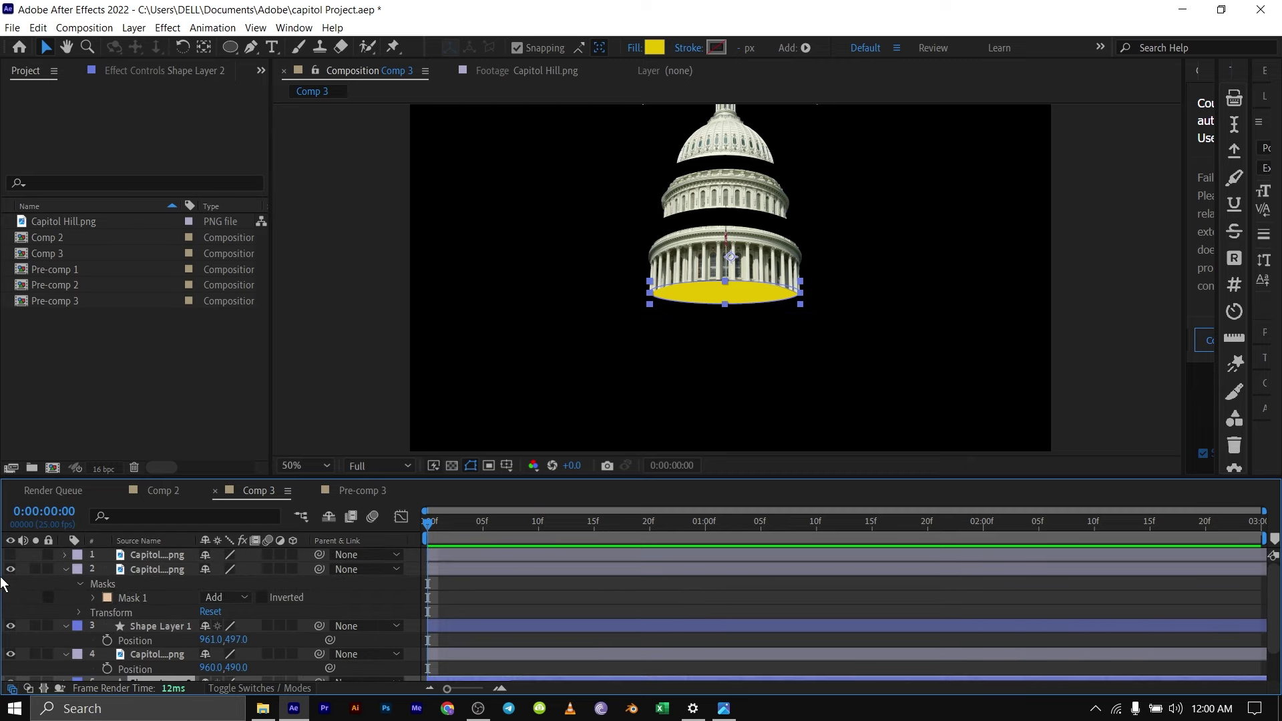
pyautogui.click(10, 570)
pyautogui.click(10, 625)
pyautogui.scroll(-2, 10, 626)
pyautogui.moveTo(721, 301); pyautogui.dragTo(727, 248)
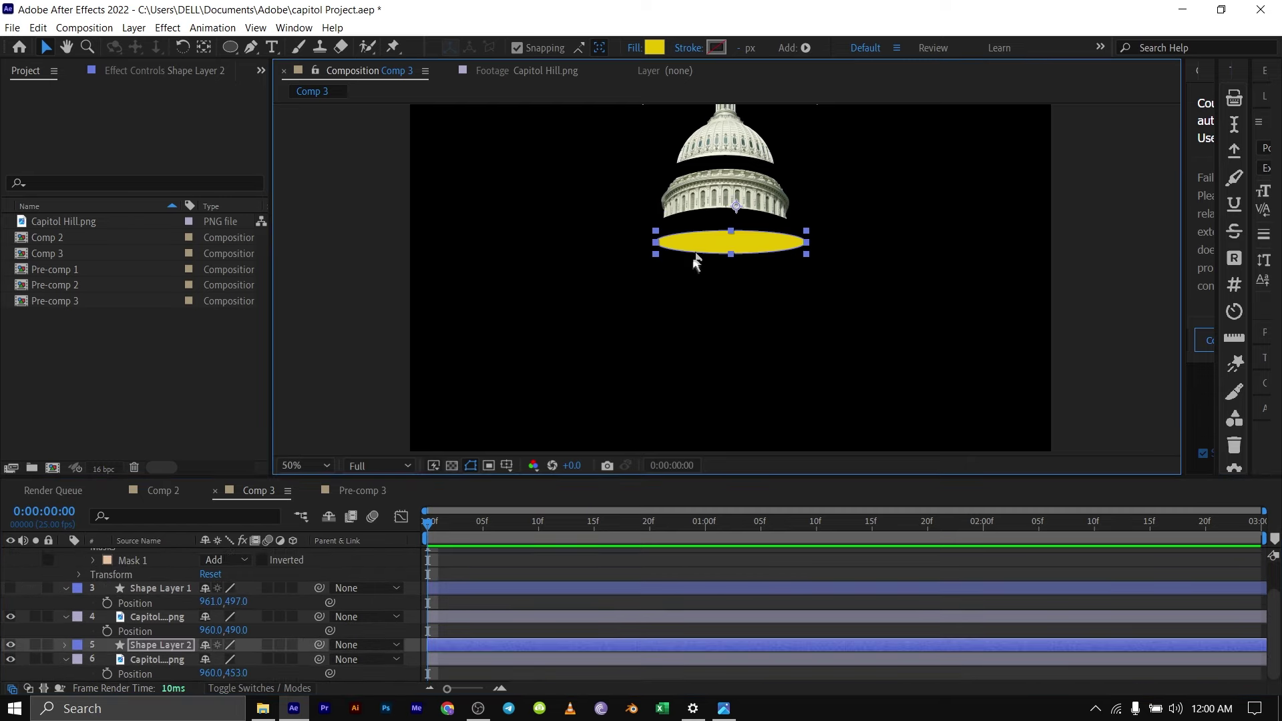
# Fit the ellipse copy under the windowed ring by setting its position to 958.5, 292.5 and its scale to 81%.
pyautogui.click(161, 645)
pyautogui.press('p')
pyautogui.moveTo(223, 655); pyautogui.dragTo(189, 655)
pyautogui.hotkey('shift', 's')
pyautogui.scroll(1, 641, 284)
pyautogui.moveTo(641, 283); pyautogui.dragTo(639, 406)
pyautogui.moveTo(223, 673)
pyautogui.mouseDown()
pyautogui.moveTo(187, 673)
pyautogui.moveTo(241, 661)
pyautogui.moveTo(216, 679)
pyautogui.moveTo(236, 658)
pyautogui.moveTo(208, 661)
pyautogui.moveTo(222, 674)
pyautogui.moveTo(215, 659)
pyautogui.mouseUp()
pyautogui.click(320, 400)
pyautogui.click(354, 387)
pyautogui.click(240, 398)
pyautogui.click(321, 394)
pyautogui.scroll(1, 487, 418)
pyautogui.click(486, 418)
# Duplicate the fitted ellipse, place one copy directly beneath the dome layer, and hide the windowed ring with its ellipse.
pyautogui.click(175, 646)
pyautogui.click(335, 378)
pyautogui.click(317, 386)
pyautogui.click(468, 617)
pyautogui.click(476, 601)
pyautogui.scroll(-2, 595, 301)
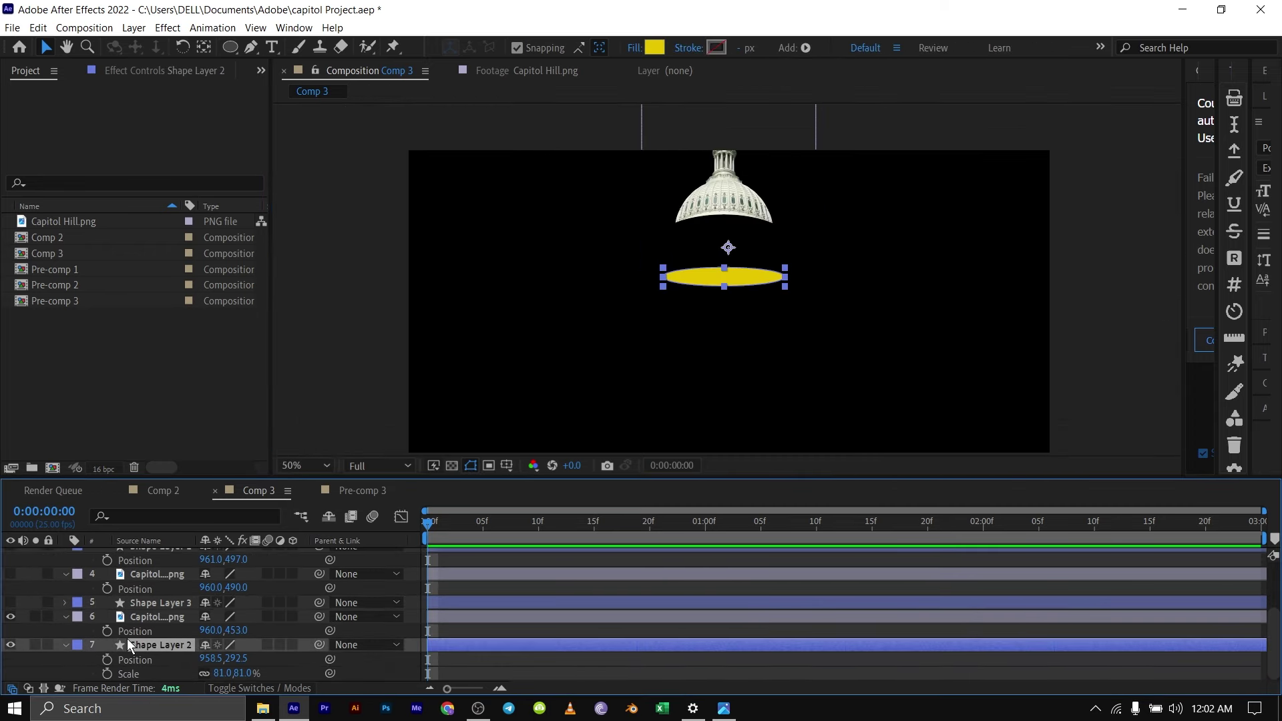
# Fit the yellow ellipse under the dome by setting its scale to 64% and its position to 958.5, 146.5.
pyautogui.moveTo(223, 674); pyautogui.dragTo(213, 673)
pyautogui.moveTo(592, 326); pyautogui.dragTo(582, 416)
pyautogui.scroll(1, 515, 323)
pyautogui.moveTo(237, 659)
pyautogui.mouseDown()
pyautogui.moveTo(247, 659)
pyautogui.moveTo(217, 674)
pyautogui.moveTo(235, 659)
pyautogui.mouseUp()
pyautogui.click(235, 360)
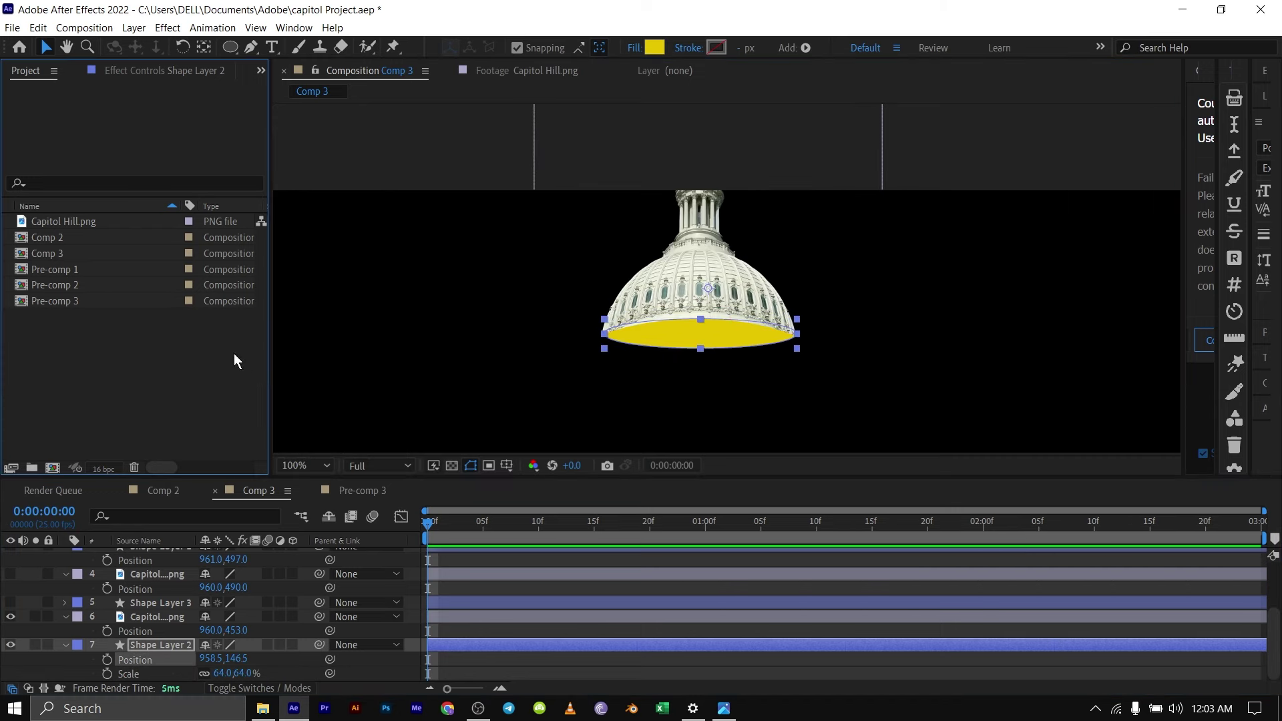
pyautogui.click(558, 418)
# Make all hidden layers visible again, including both rings, their ellipses and the base building.
pyautogui.click(147, 616)
pyautogui.scroll(2, 81, 623)
pyautogui.moveTo(10, 571); pyautogui.dragTo(11, 673)
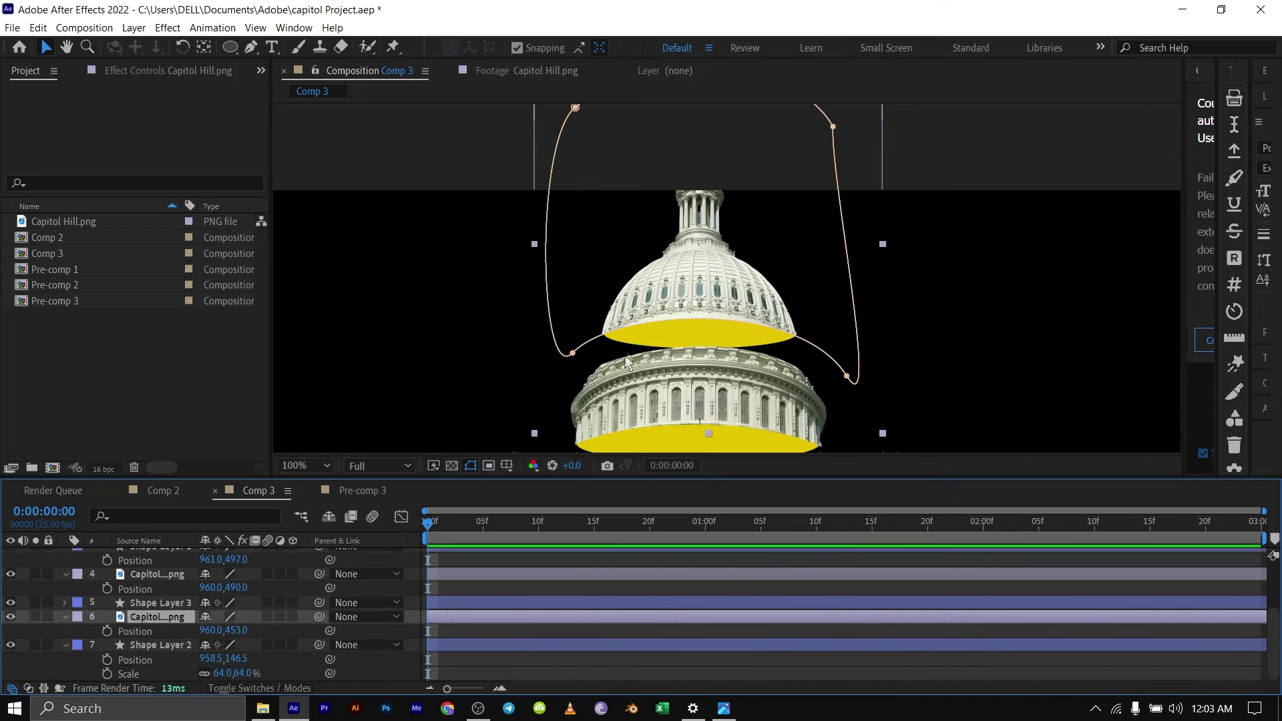
pyautogui.scroll(-3, 655, 359)
pyautogui.scroll(2, 655, 359)
pyautogui.scroll(2, 43, 618)
pyautogui.click(11, 554)
# Lower the base building layer until it clears the yellow underside of the columned ring.
pyautogui.press(',')
pyautogui.press(',')
pyautogui.click(172, 555)
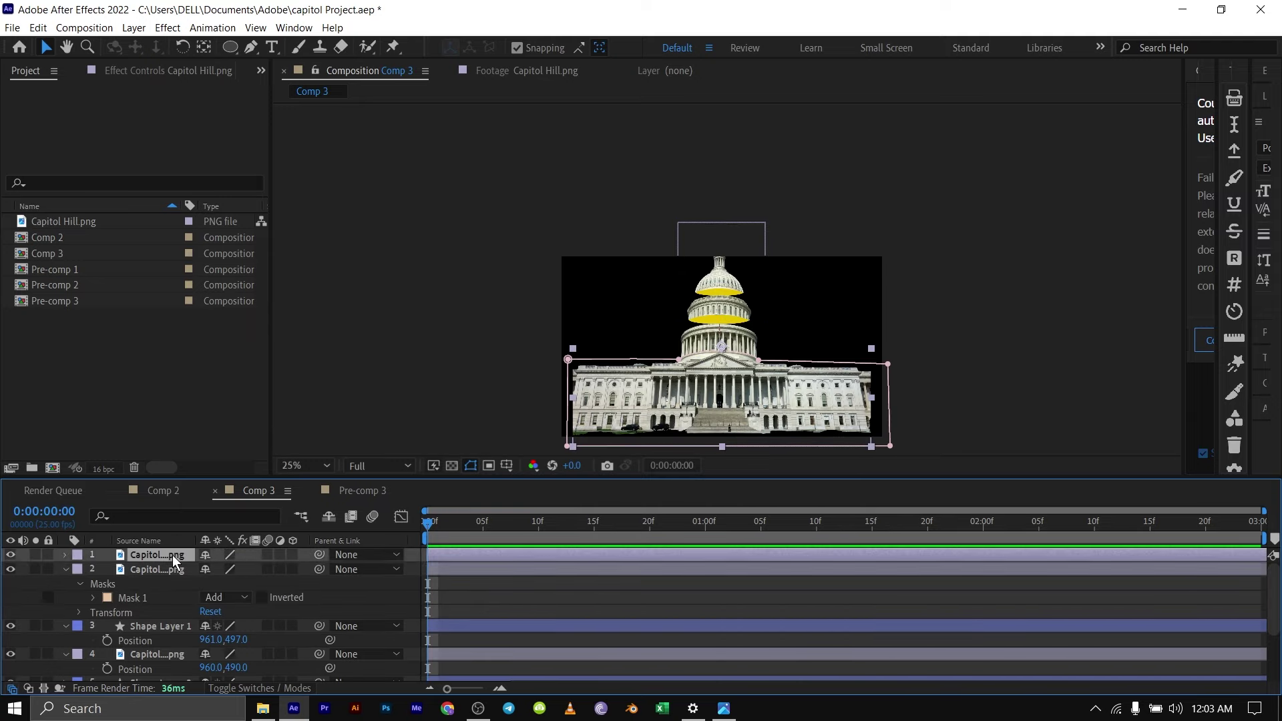
pyautogui.press('p')
pyautogui.moveTo(239, 569); pyautogui.dragTo(298, 576)
pyautogui.press('Up')
pyautogui.press('Up')
pyautogui.press('Up')
pyautogui.press('Up')
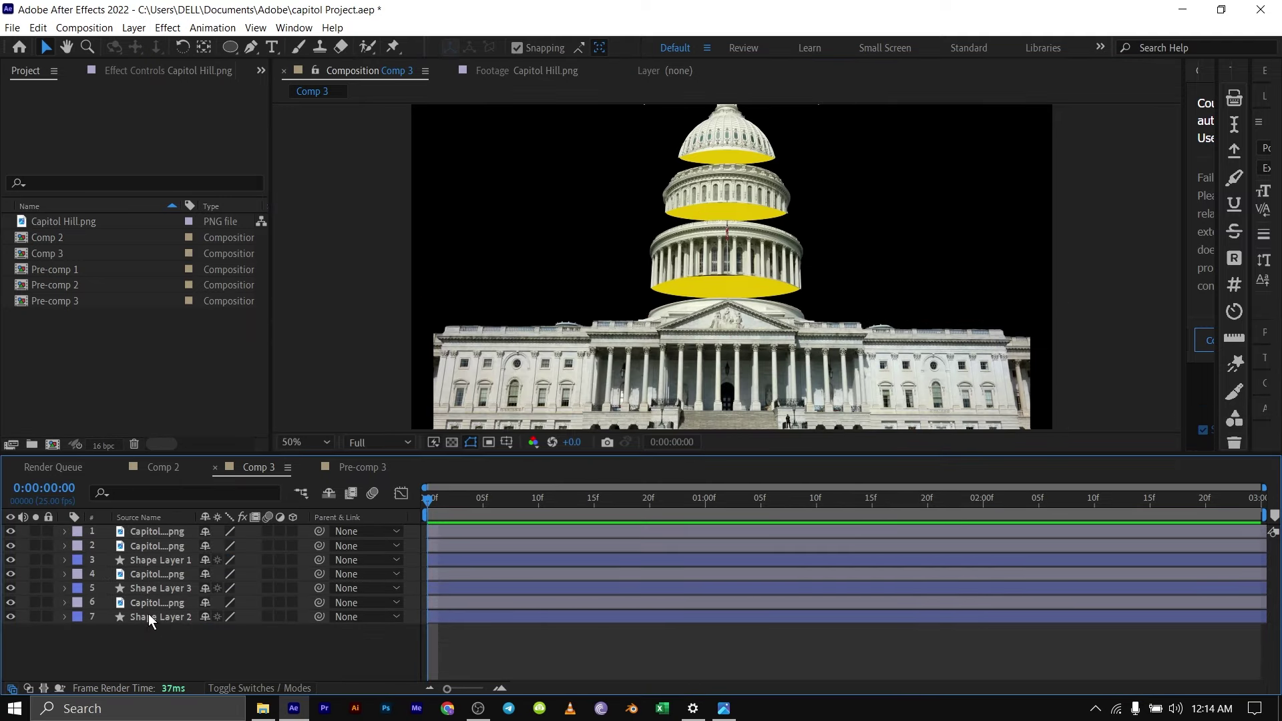
# Pre-compose the dome layer together with its yellow ellipse, moving all attributes into the new composition.
pyautogui.click(148, 615)
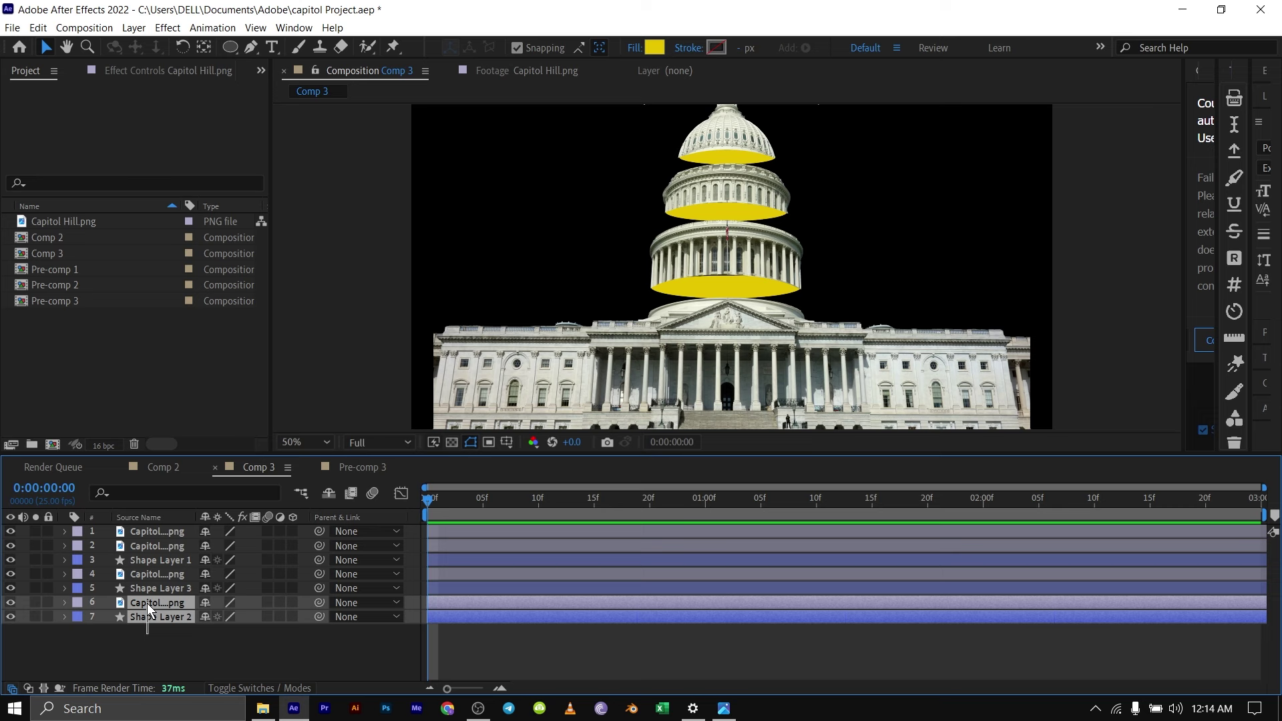
pyautogui.rightClick(149, 603)
pyautogui.click(218, 502)
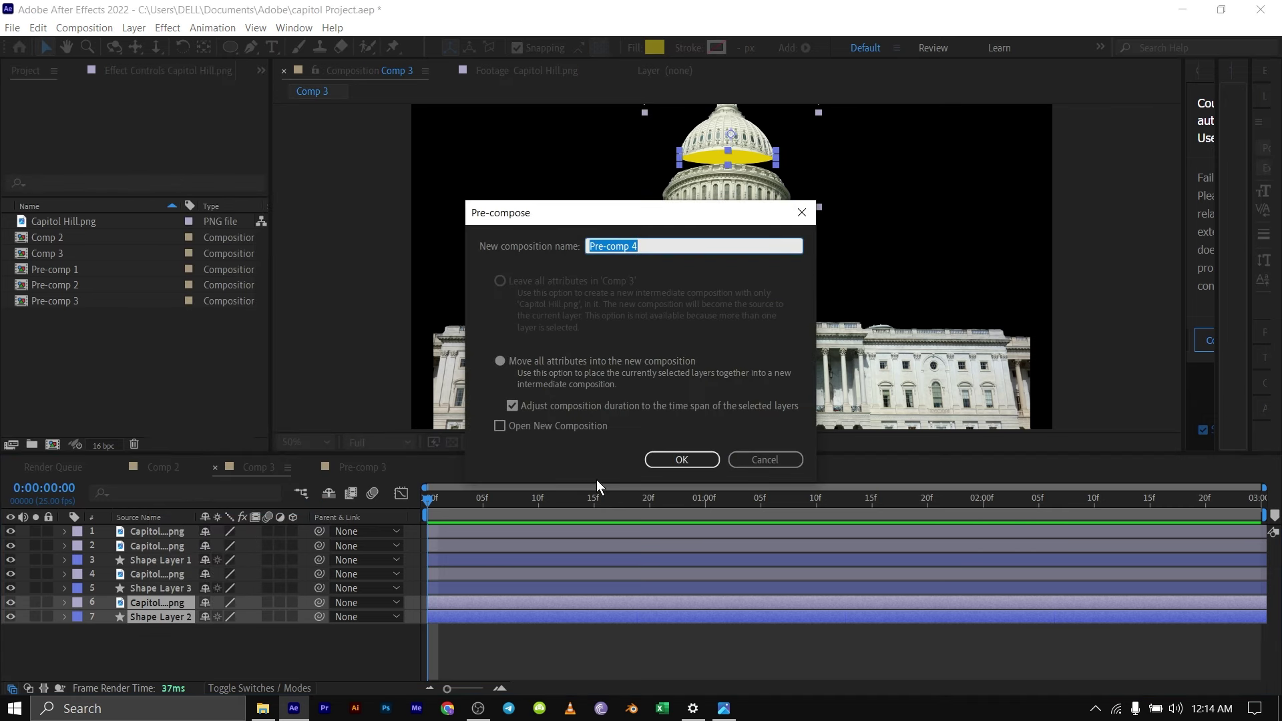
pyautogui.click(701, 460)
pyautogui.click(147, 587)
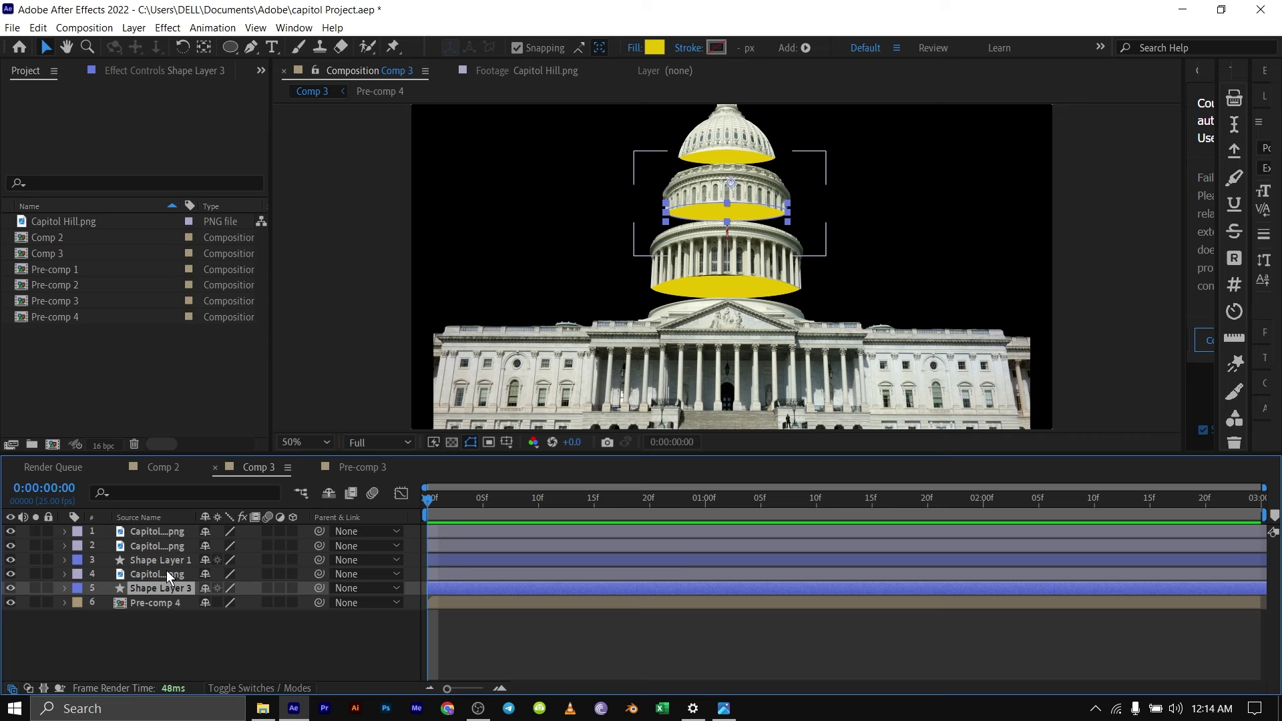
pyautogui.rightClick(167, 585)
pyautogui.click(230, 478)
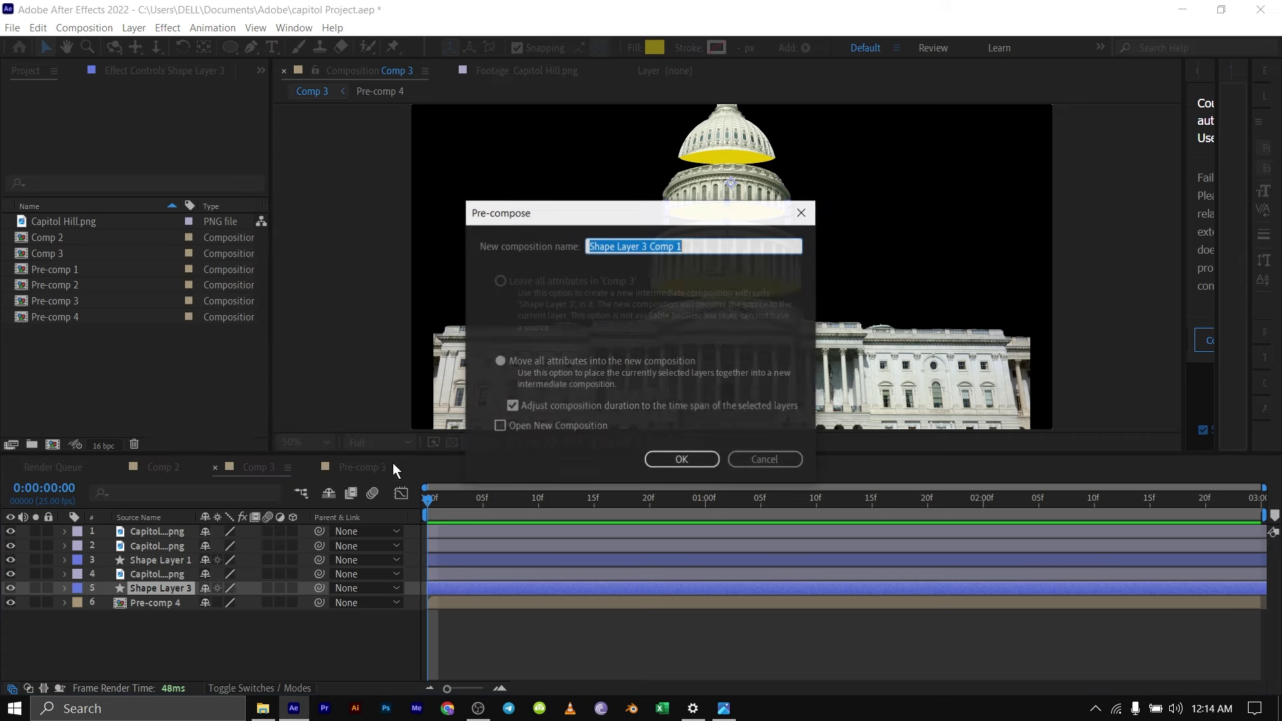
pyautogui.press('Return')
pyautogui.click(153, 574)
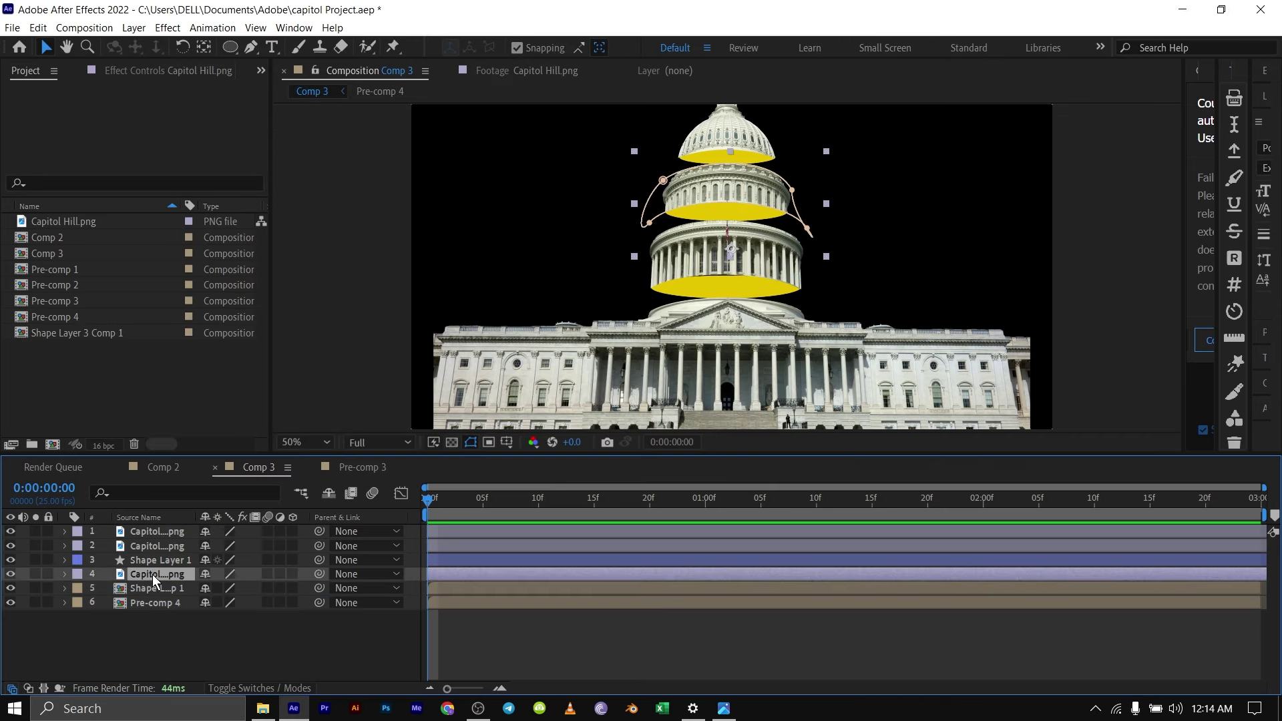
# Pre-compose the windowed-ring layer together with its yellow ellipse.
pyautogui.keyDown('shift'); pyautogui.click(154, 588); pyautogui.keyUp('shift')
pyautogui.rightClick(154, 589)
pyautogui.click(205, 486)
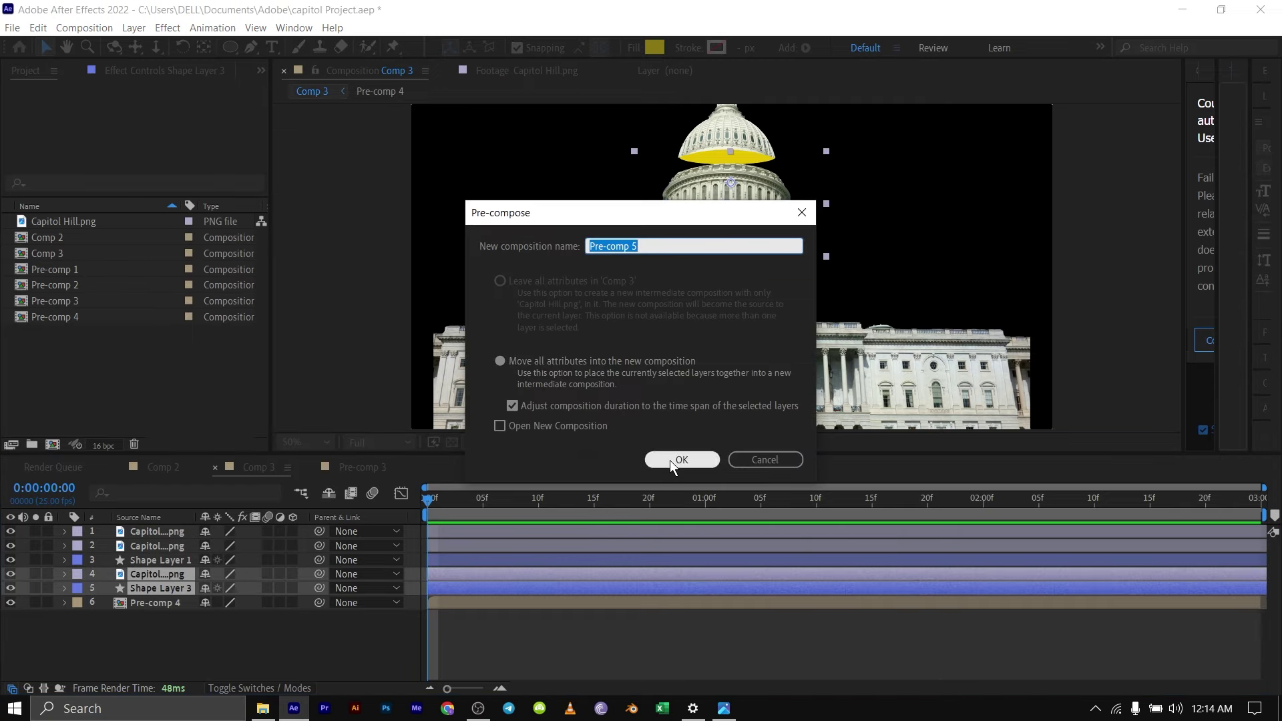
pyautogui.press('Return')
# Pre-compose the columned-ring layer together with its yellow ellipse.
pyautogui.click(157, 560)
pyautogui.keyDown('shift'); pyautogui.click(158, 545); pyautogui.keyUp('shift')
pyautogui.rightClick(158, 545)
pyautogui.click(230, 474)
pyautogui.press('Return')
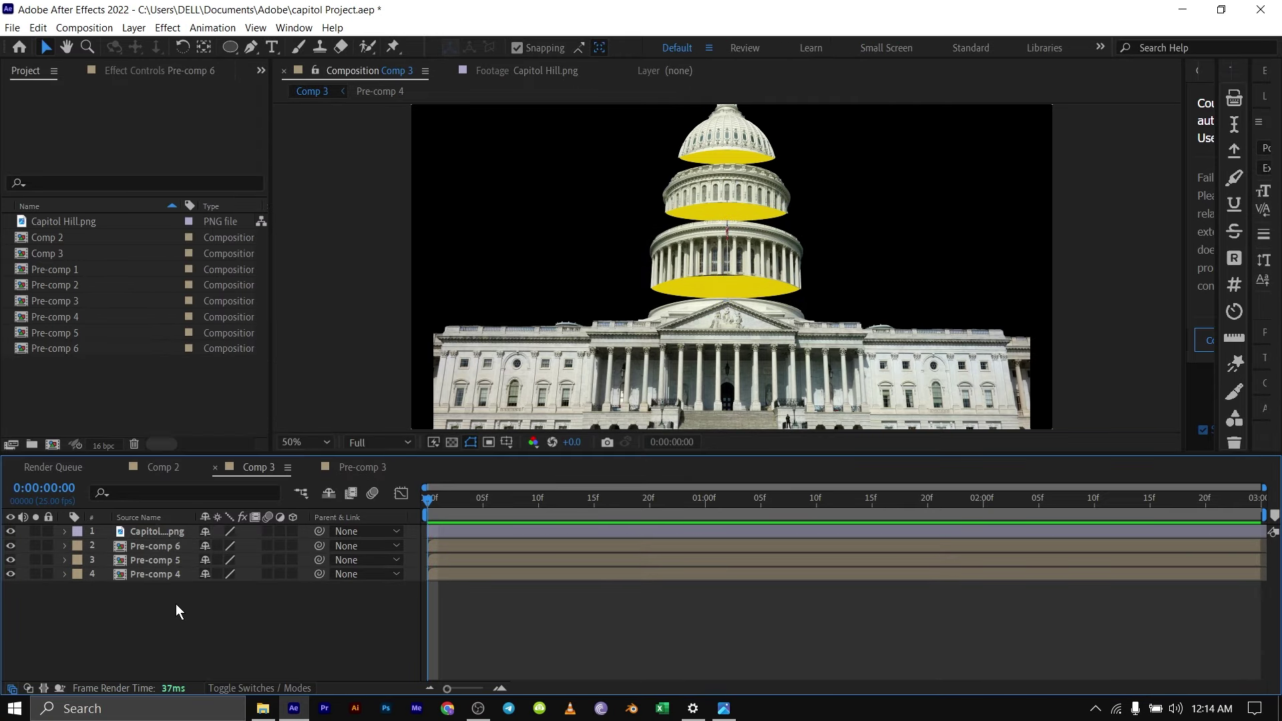
# Compare the position keyframes in Comp 3 with those in Comp 2, and check the scale properties of Comp 2's layers.
pyautogui.click(164, 531)
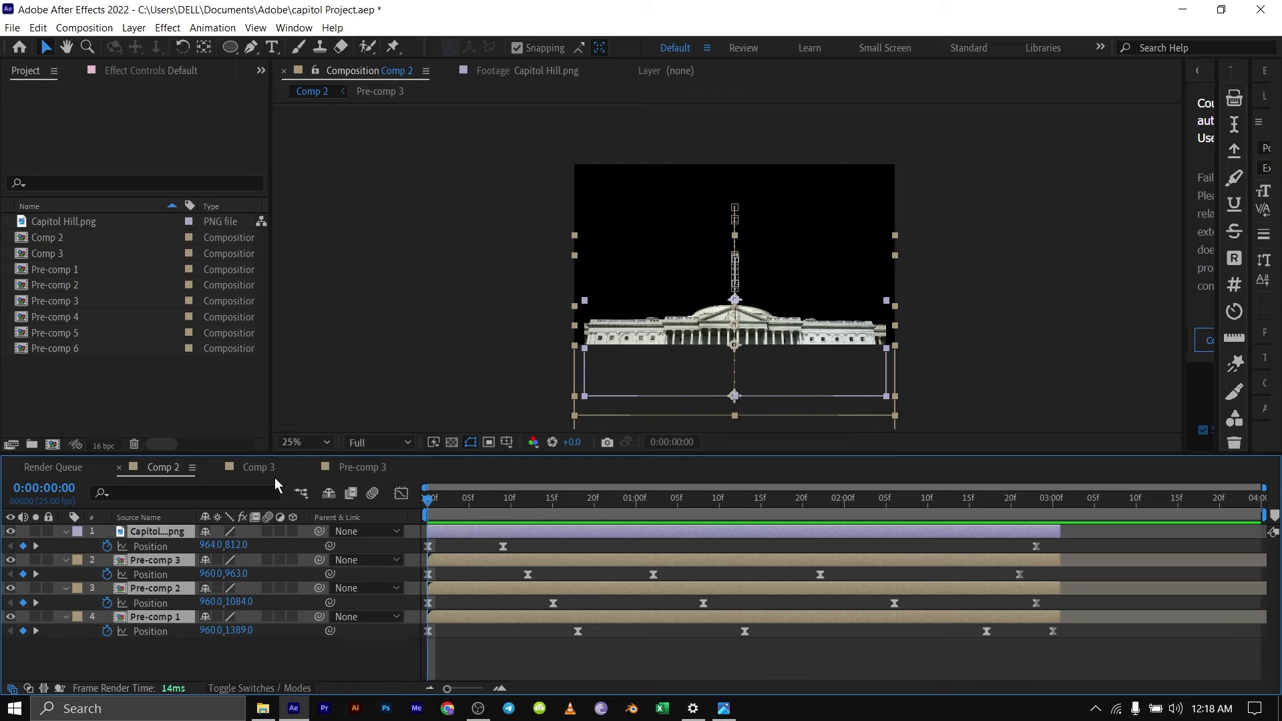
pyautogui.click(259, 468)
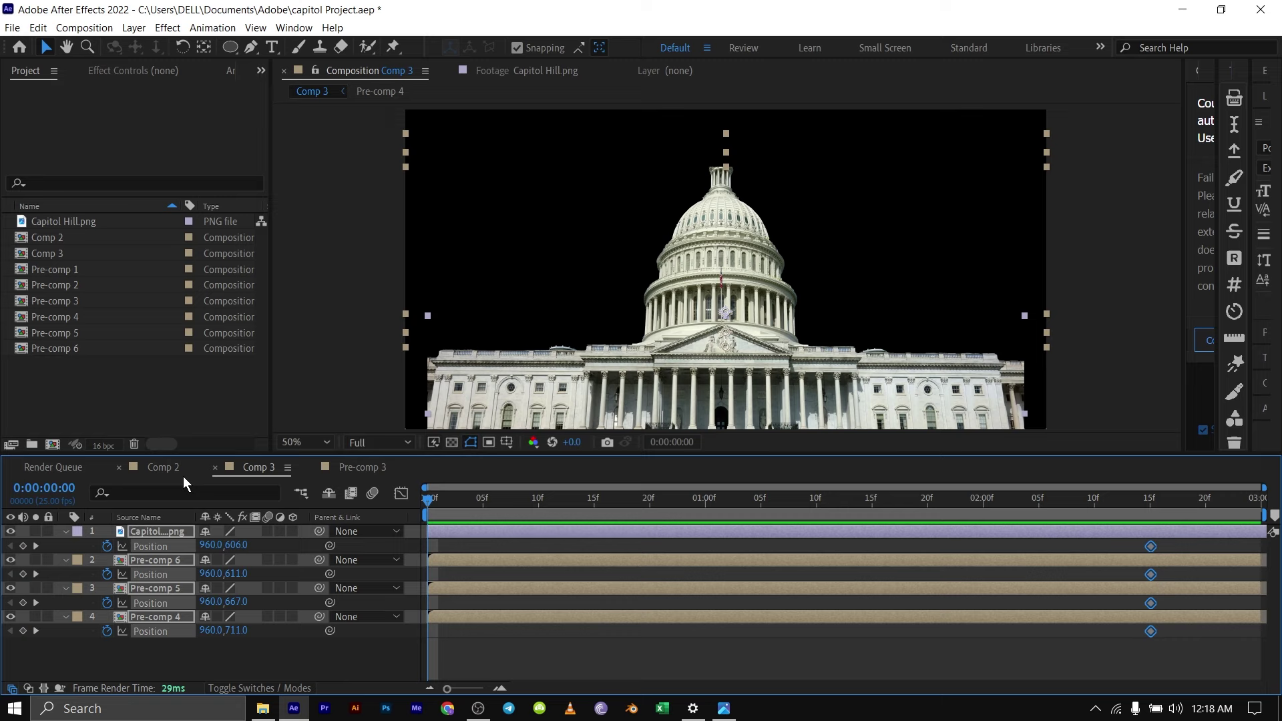
pyautogui.click(163, 470)
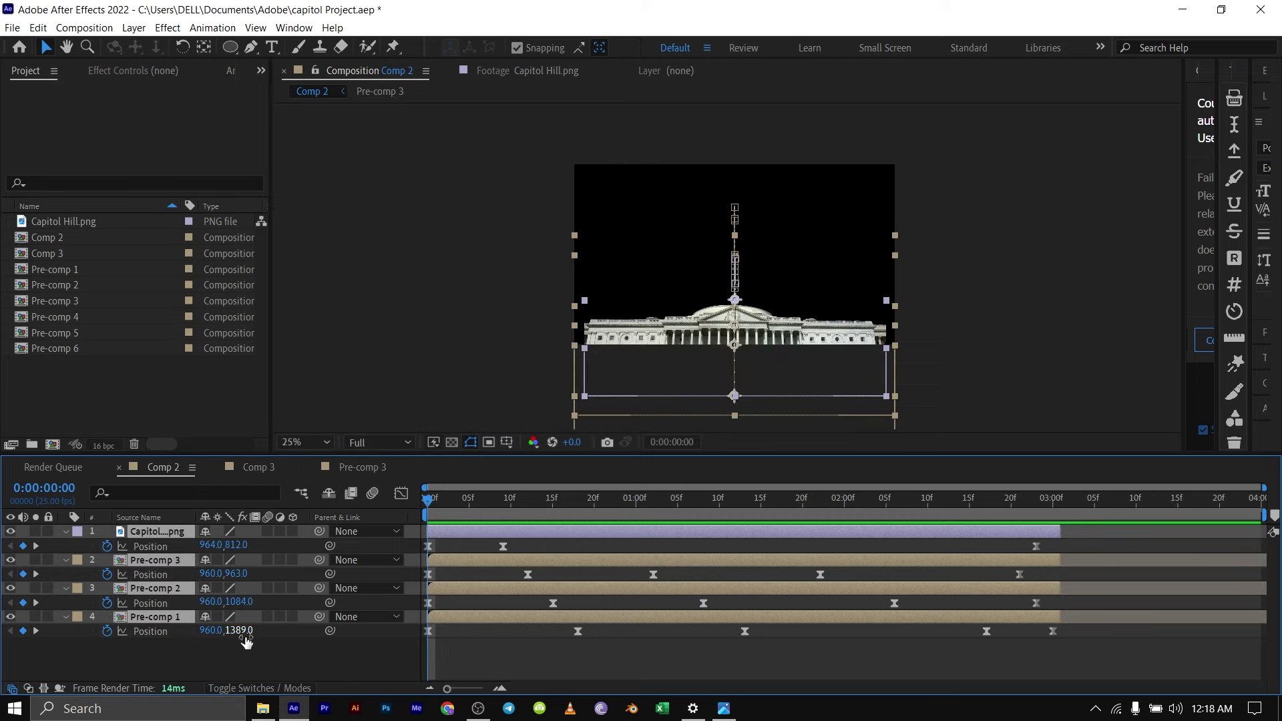
pyautogui.press('s')
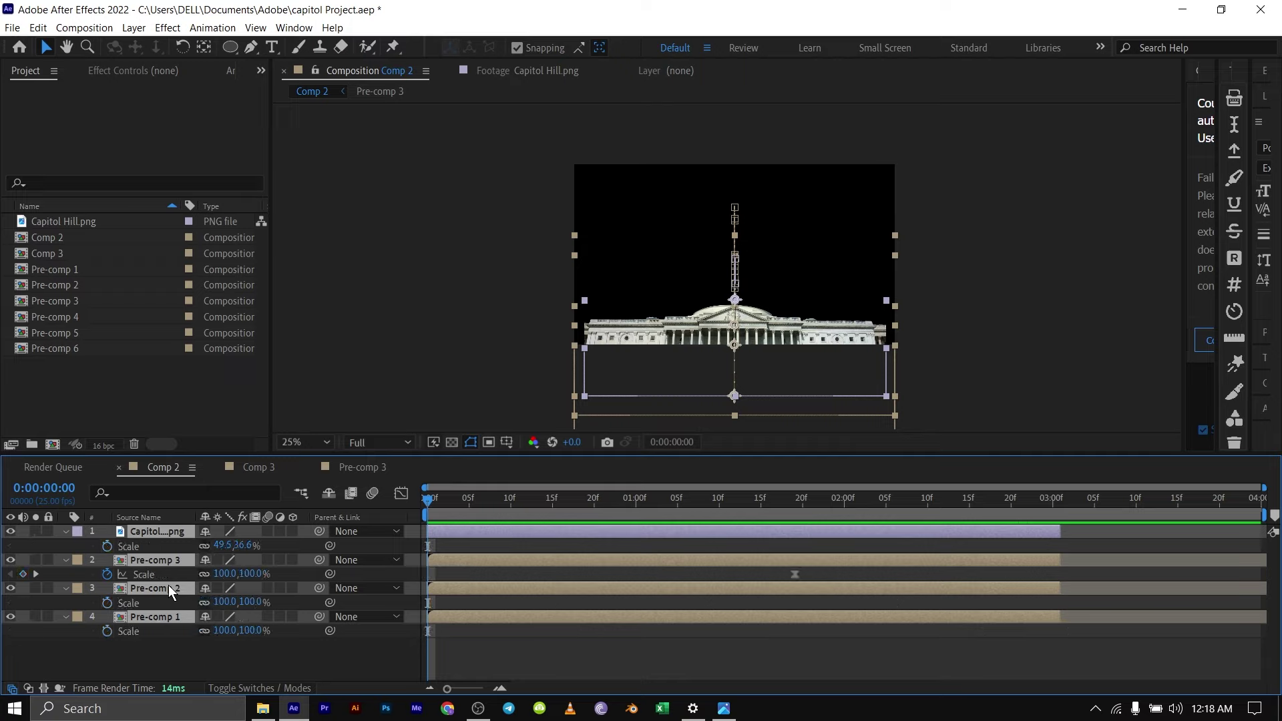
pyautogui.press('p')
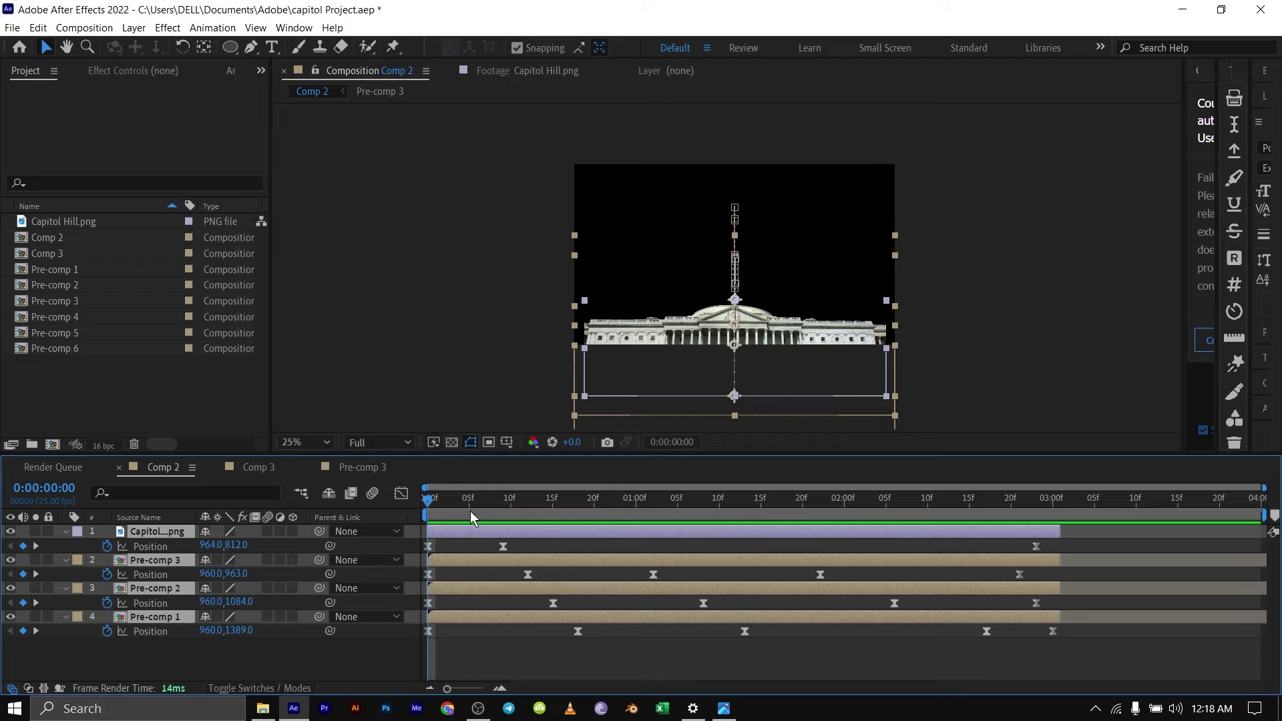
# Step through the position keyframes of the four layers in Comp 2 up to 0:00:03:00, and preview the animation from the start.
pyautogui.click(36, 546)
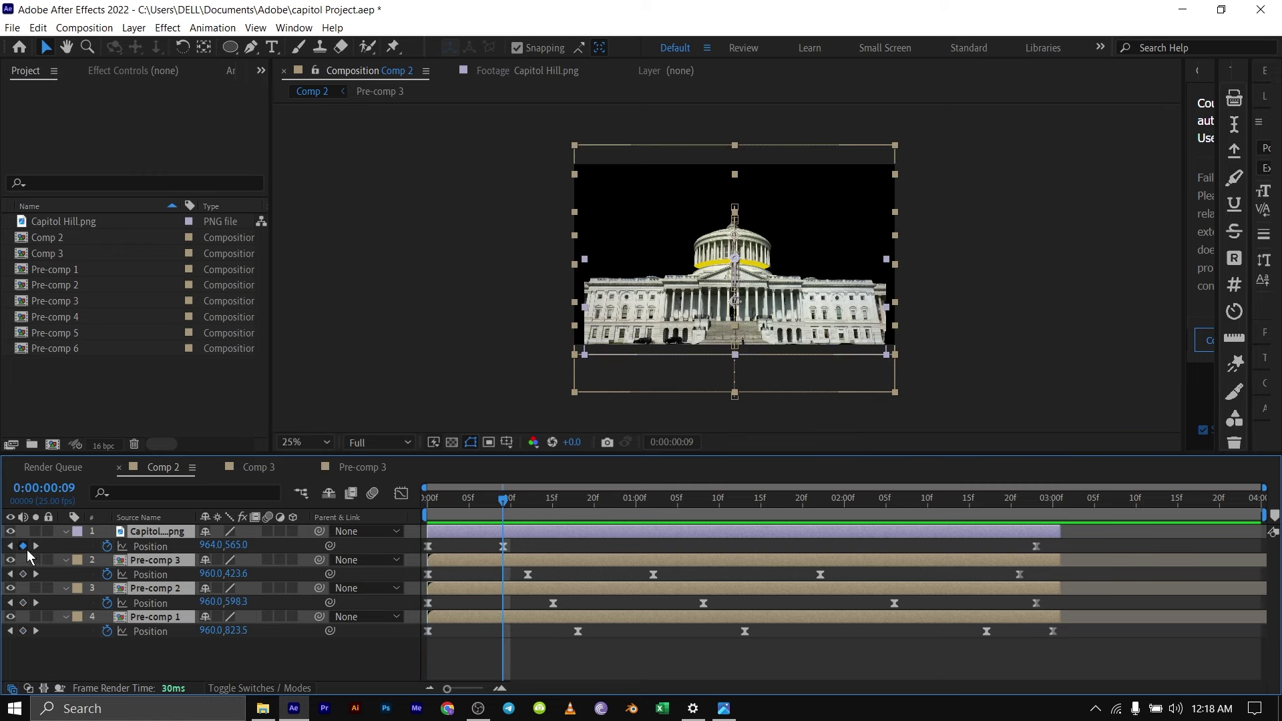
pyautogui.click(37, 546)
pyautogui.click(9, 546)
pyautogui.moveTo(504, 500); pyautogui.dragTo(516, 507)
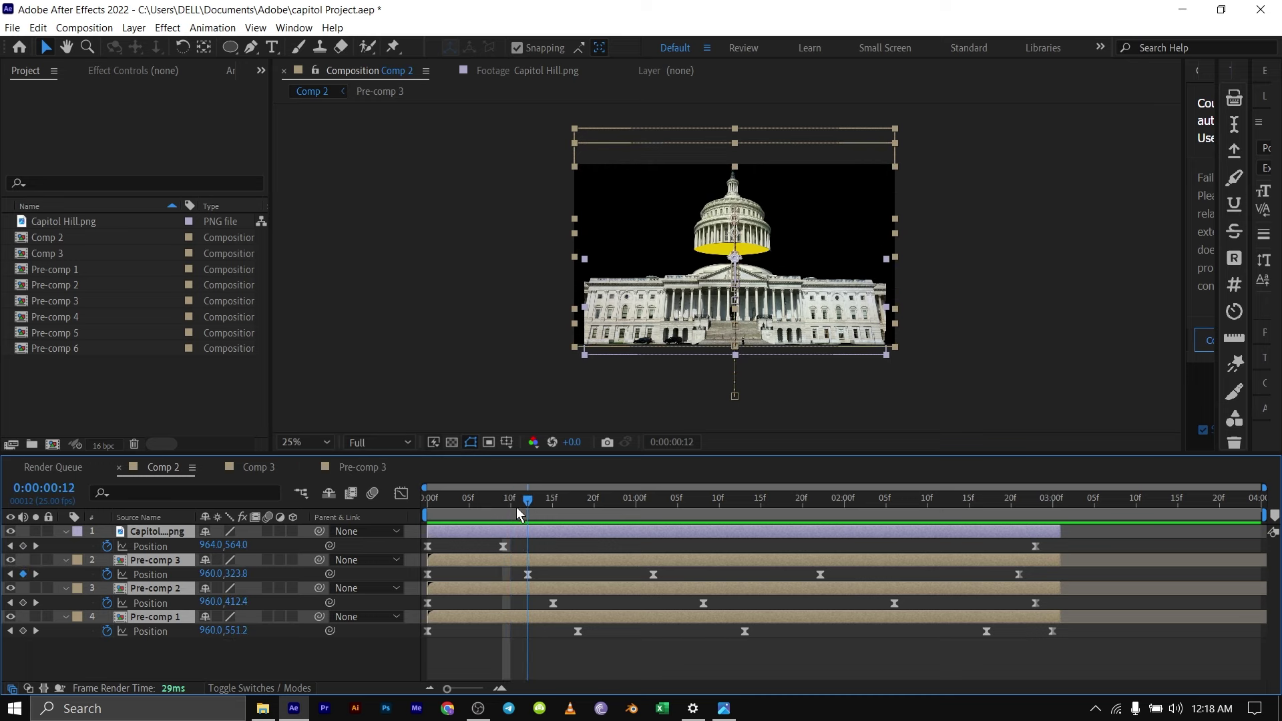
pyautogui.click(35, 604)
pyautogui.click(34, 632)
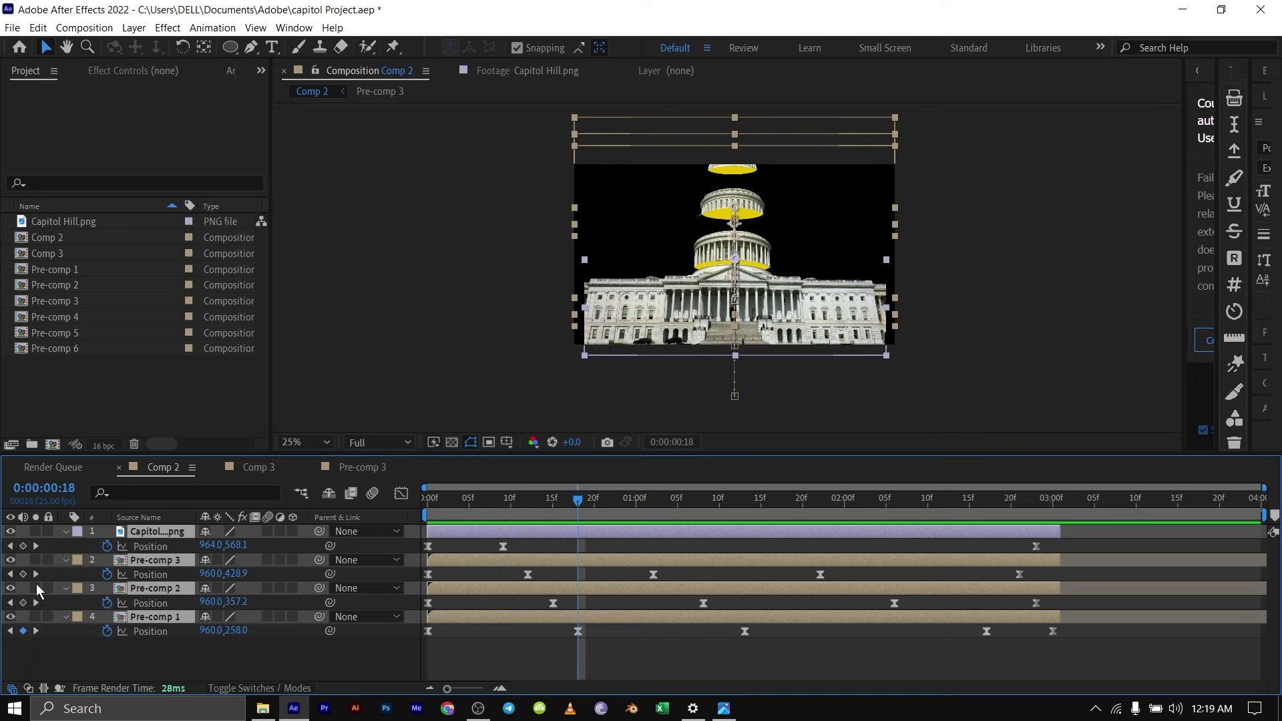
pyautogui.click(37, 574)
pyautogui.click(34, 603)
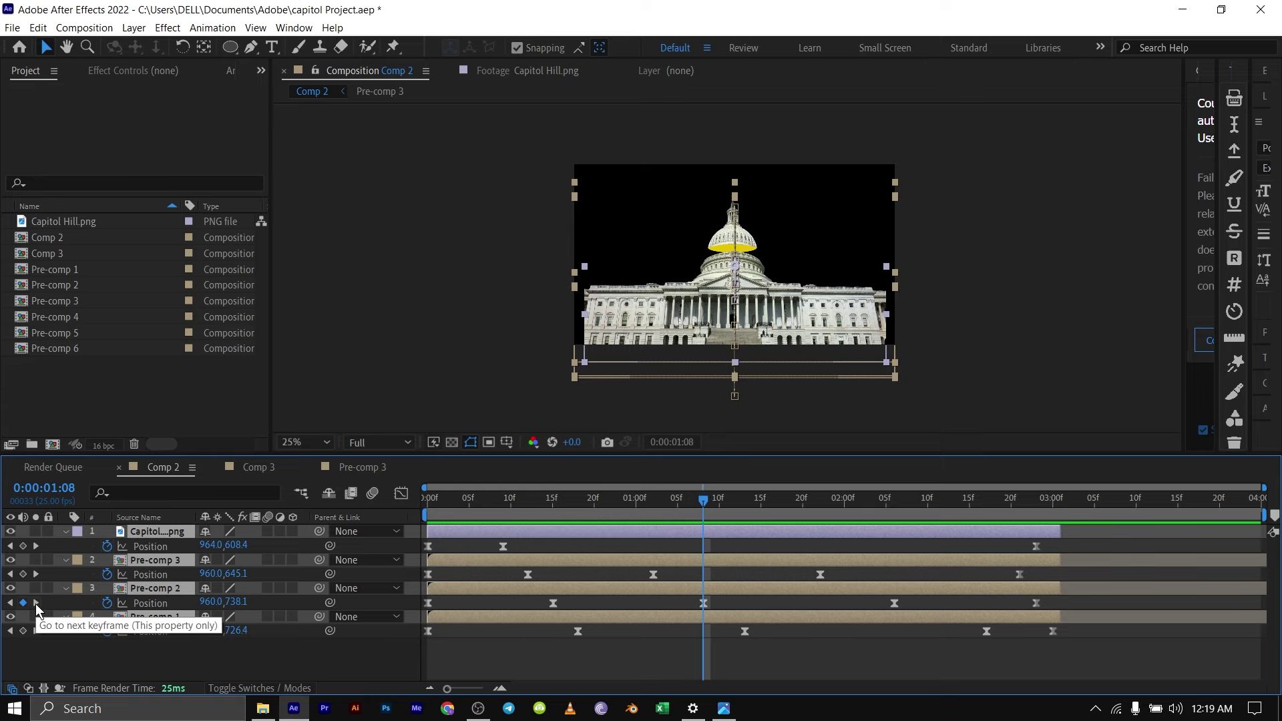
pyautogui.click(35, 630)
pyautogui.click(35, 574)
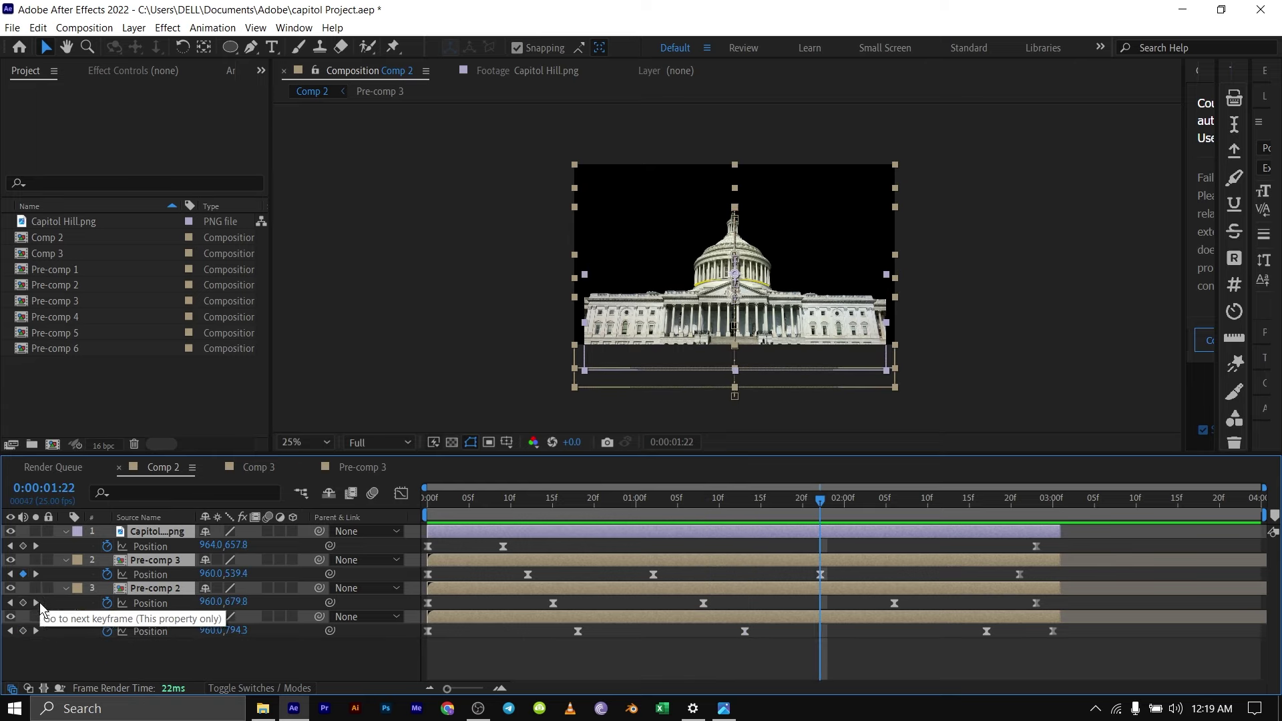
pyautogui.click(35, 604)
pyautogui.click(34, 632)
pyautogui.click(35, 573)
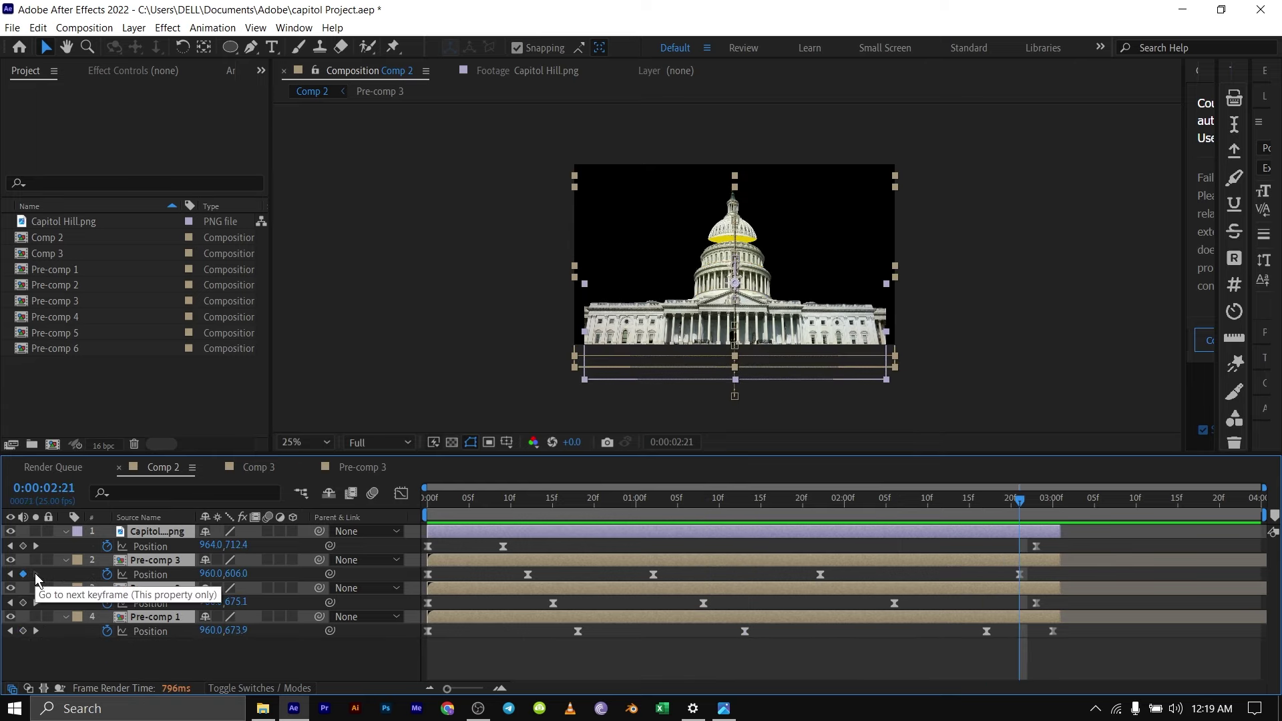
pyautogui.click(36, 602)
pyautogui.click(36, 630)
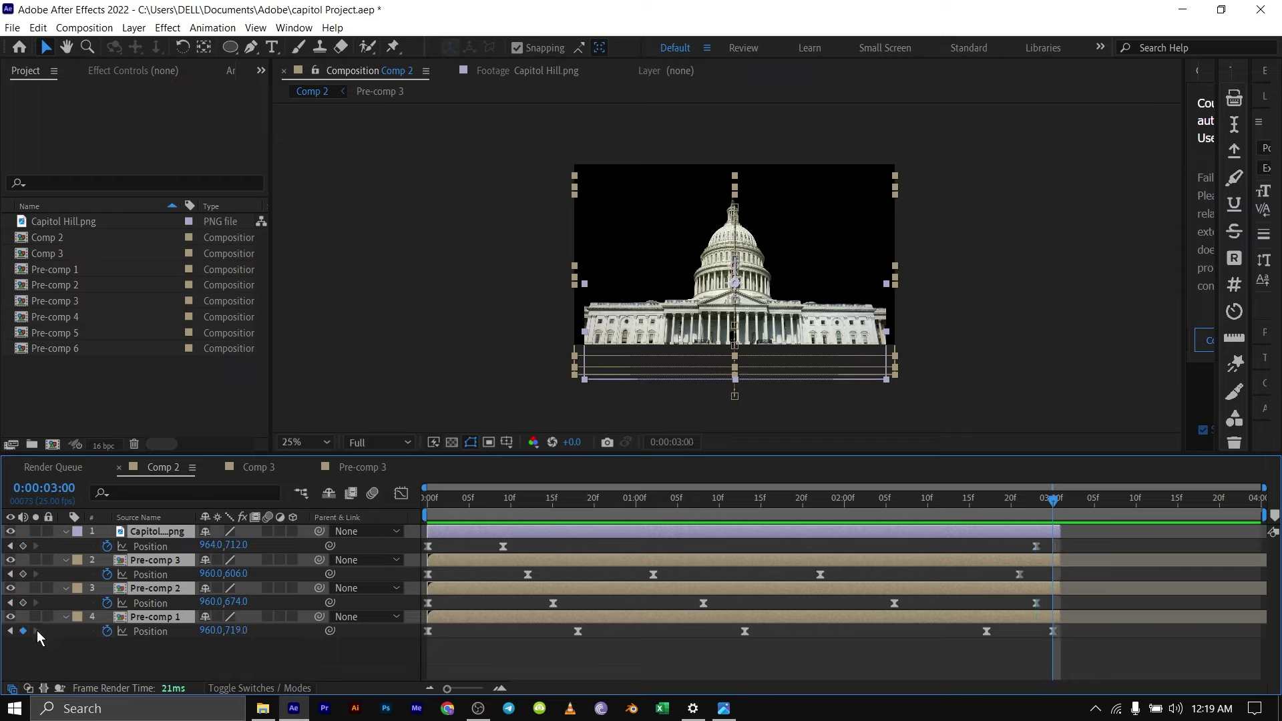
pyautogui.press('Home')
pyautogui.press('space')
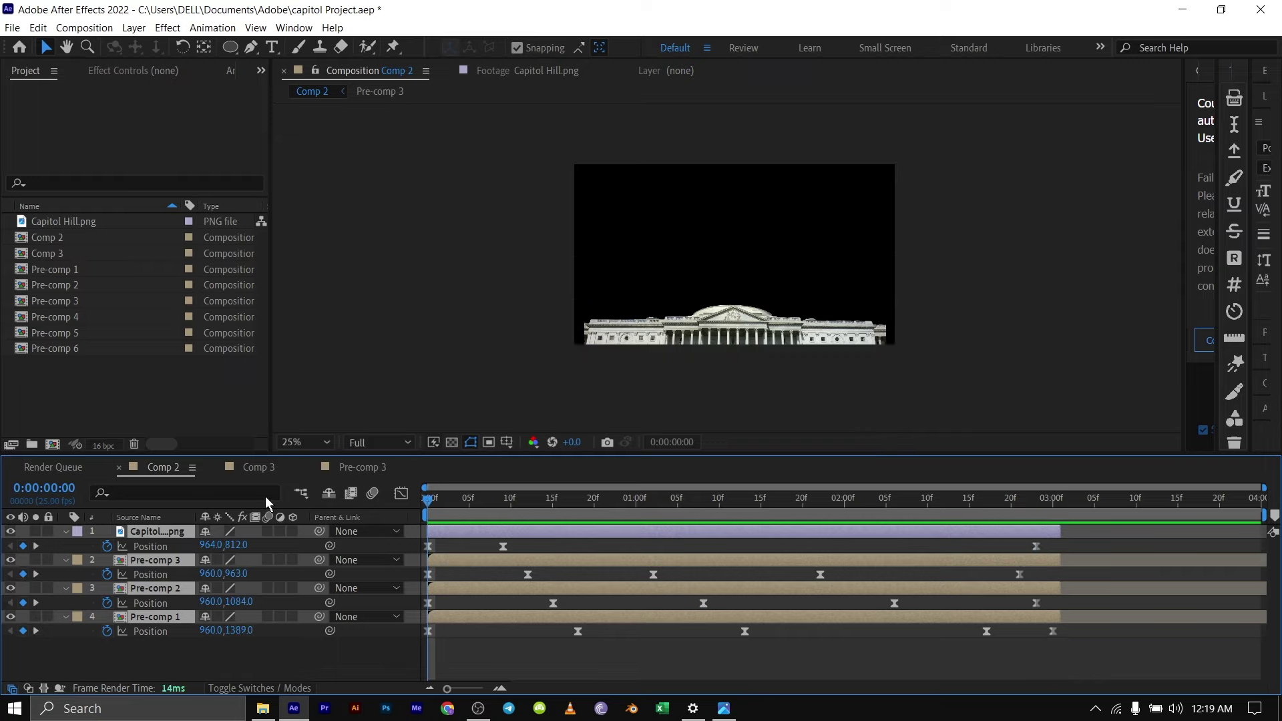